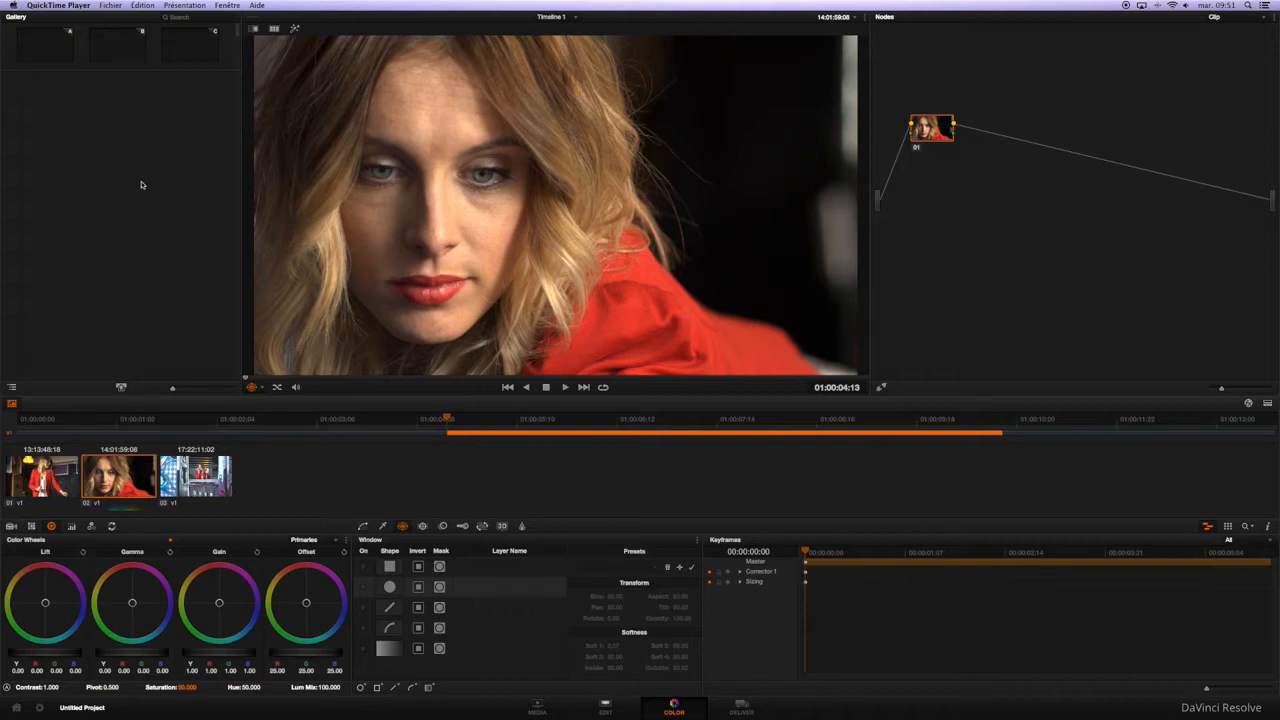
Step: Add a serial node after node 01 and space the two nodes apart in the node graph
drag(931, 134, 920, 138)
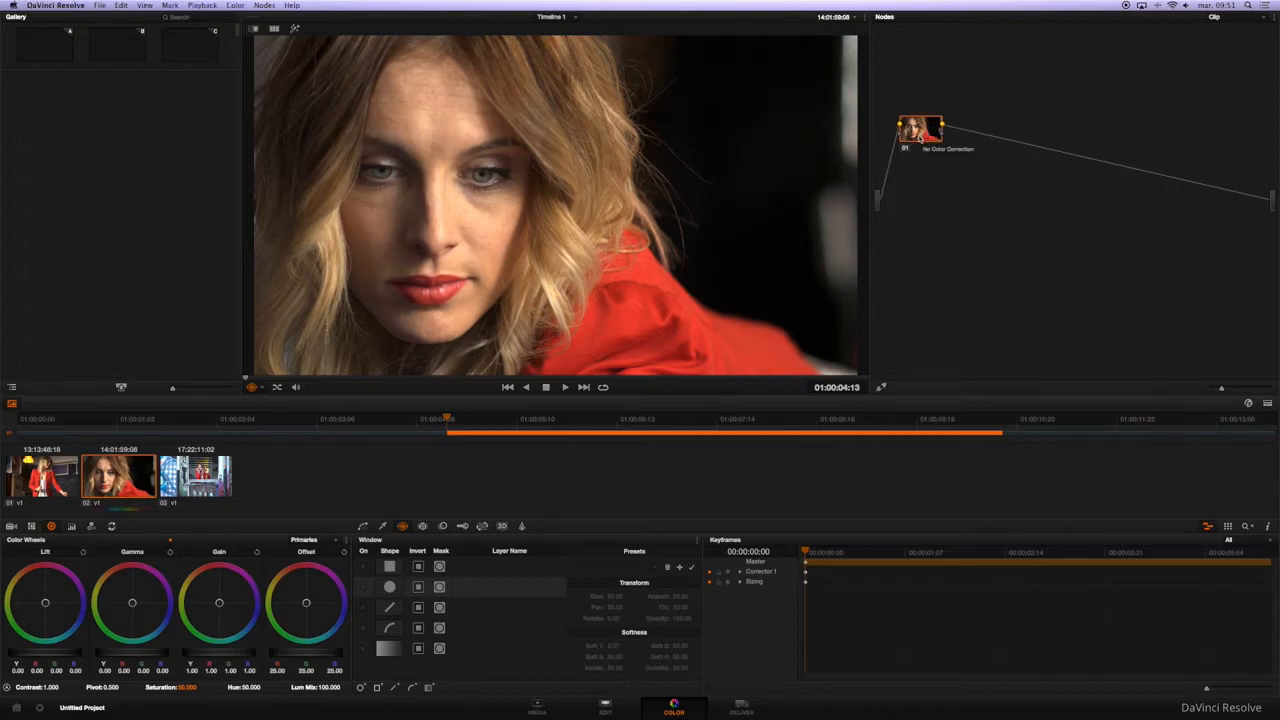
key(alt+s)
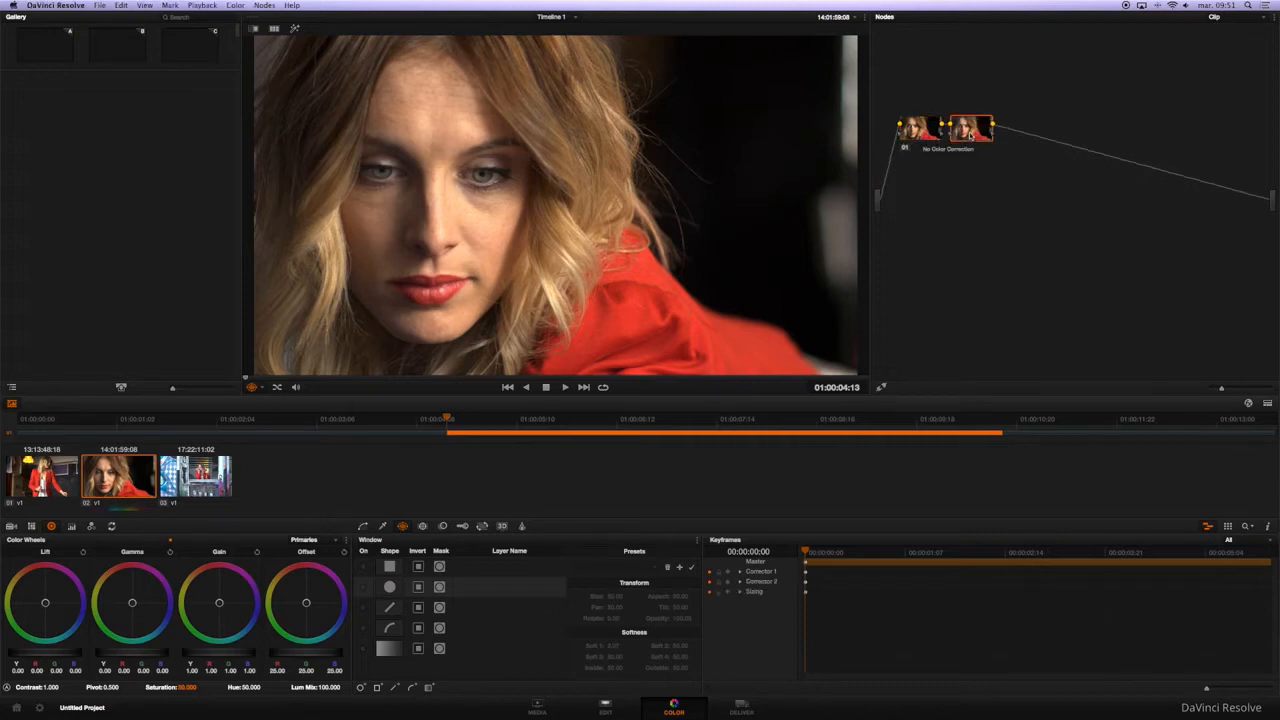
drag(970, 135, 995, 133)
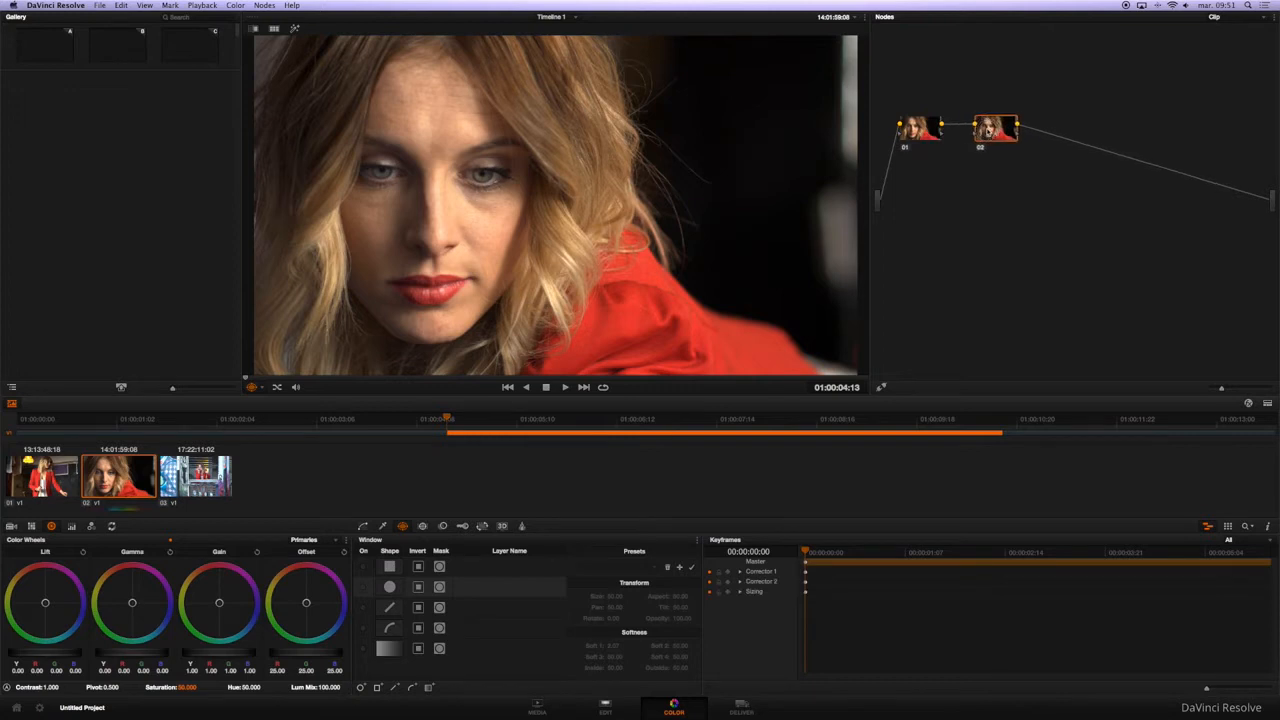
drag(996, 130, 993, 129)
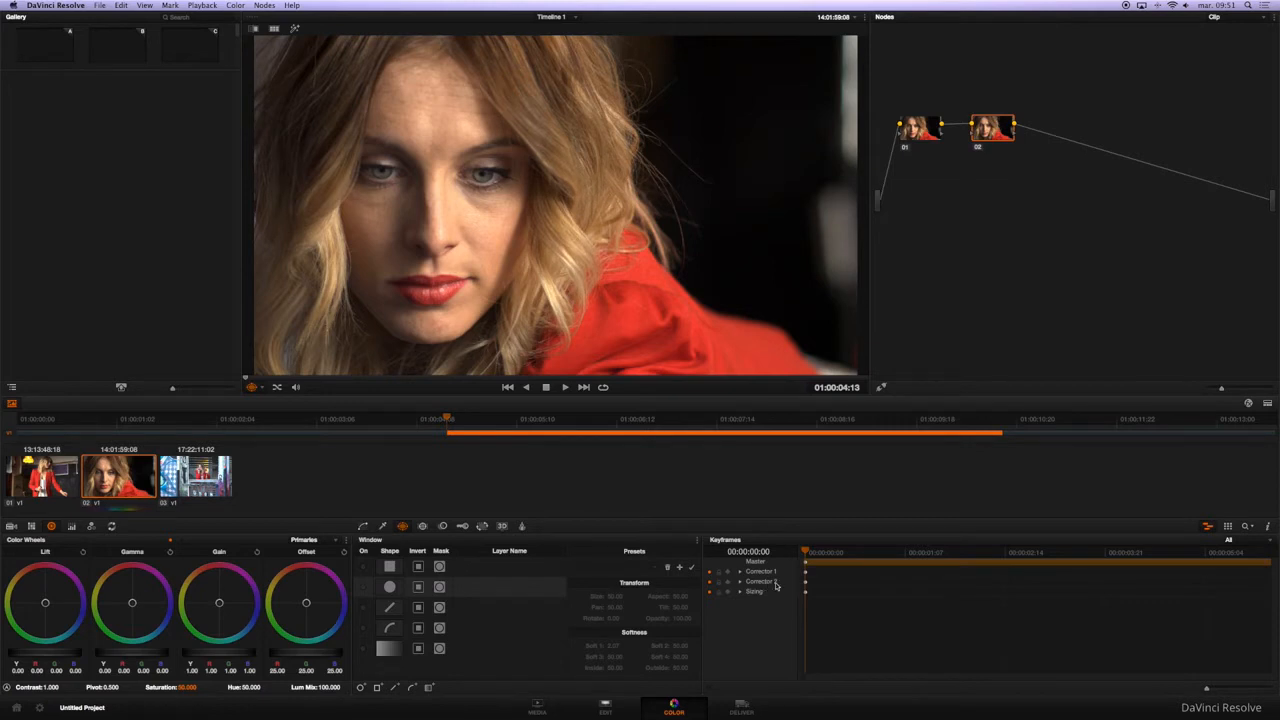
key(alt+s)
key(alt+s)
key(alt+s)
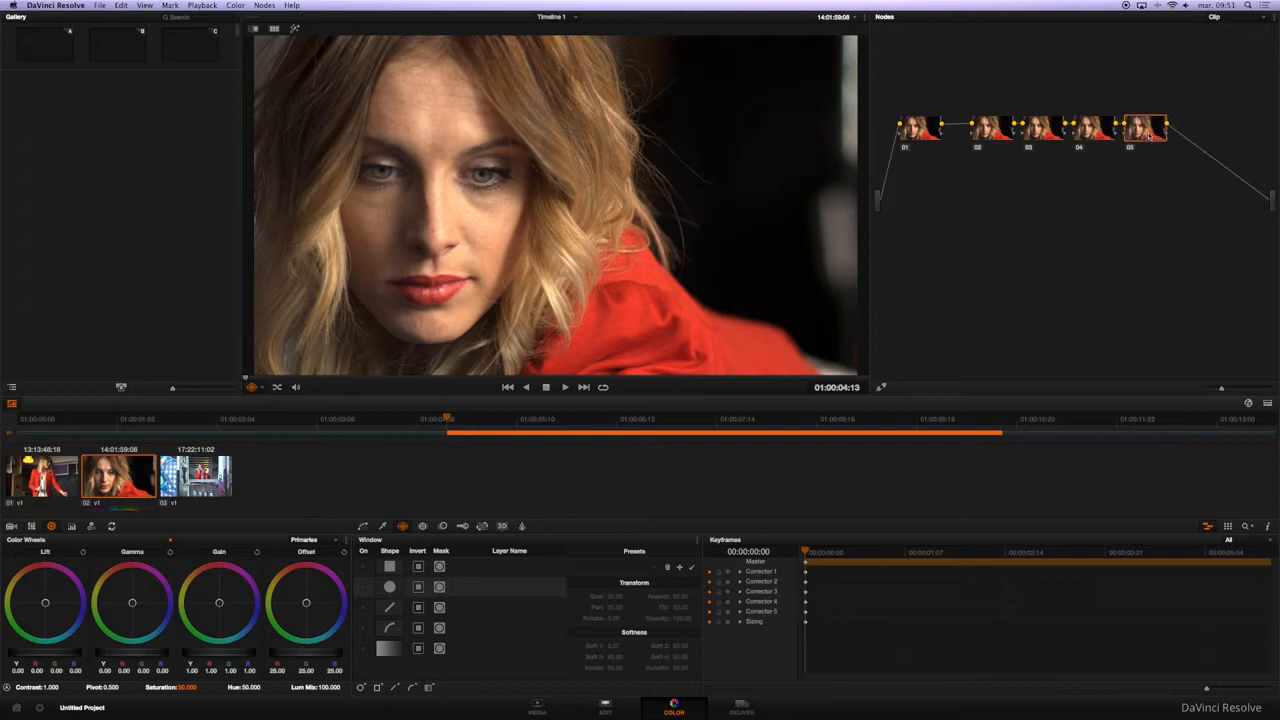
key(Delete)
key(Delete)
key(Delete)
Step: On node 02, fit a small circular window around the left-hand eye in the picture and track it forward through the clip
click(991, 134)
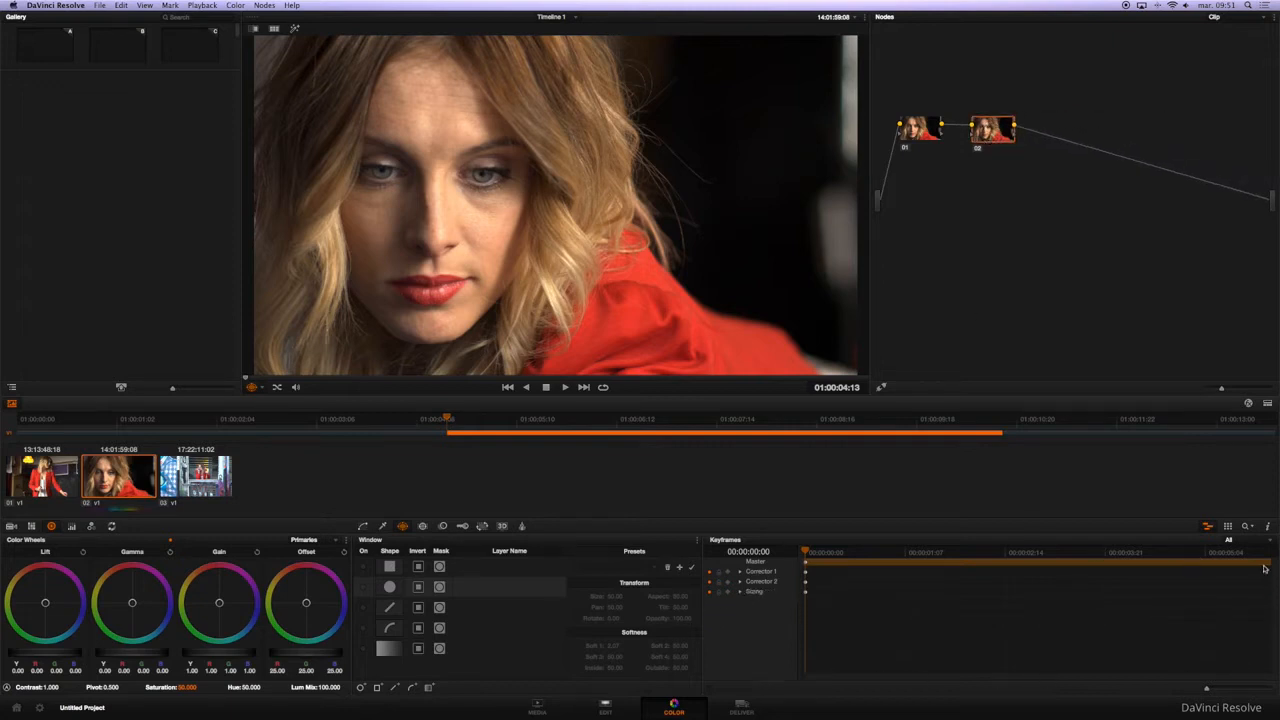
drag(986, 137, 982, 136)
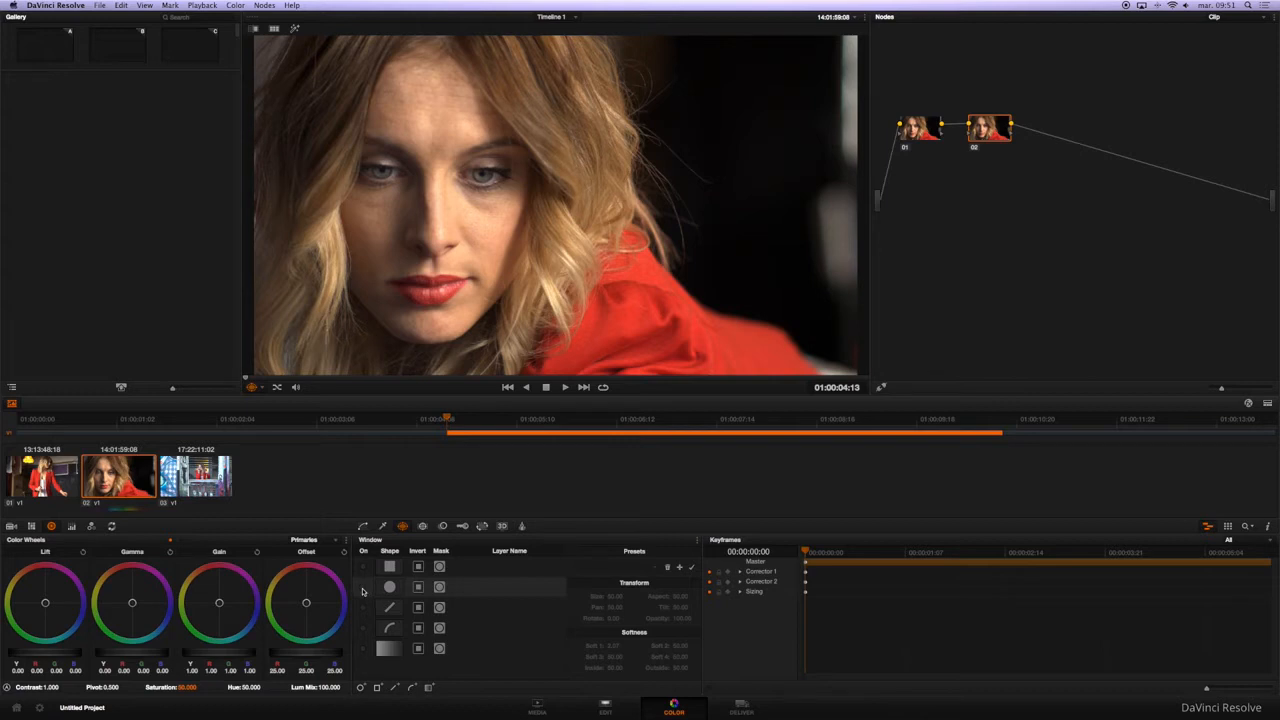
click(363, 588)
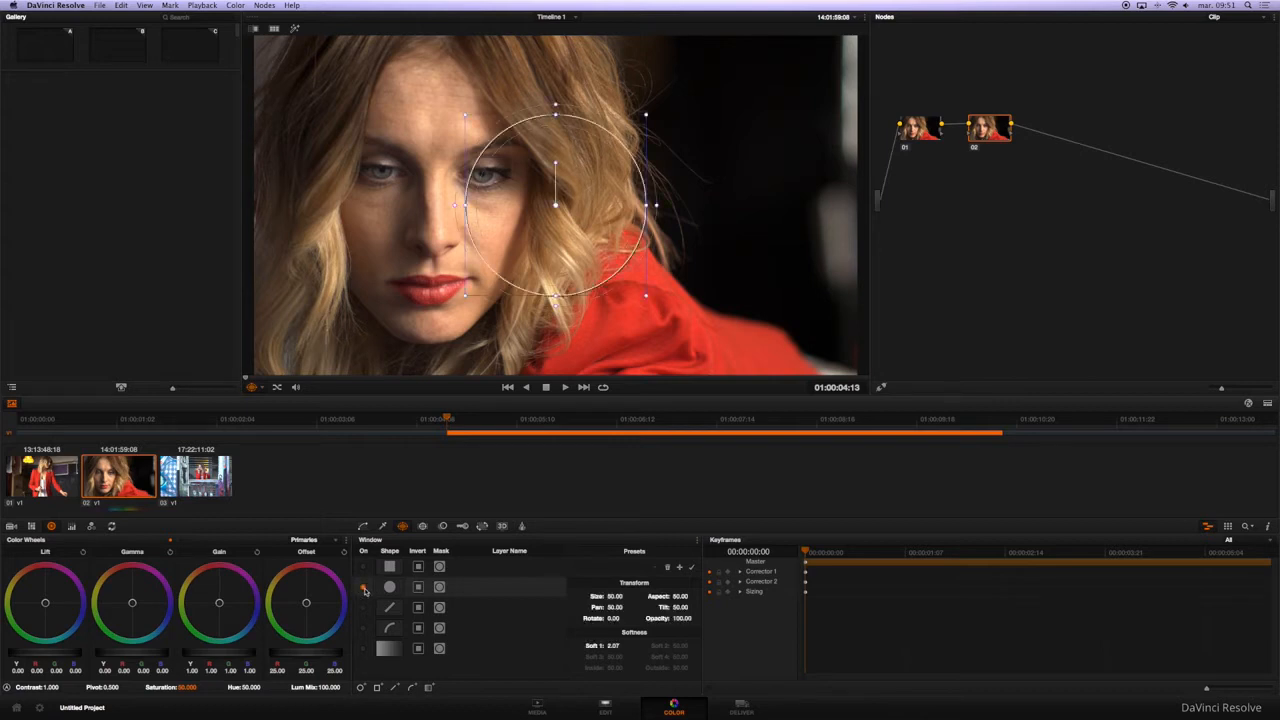
drag(603, 215, 430, 180)
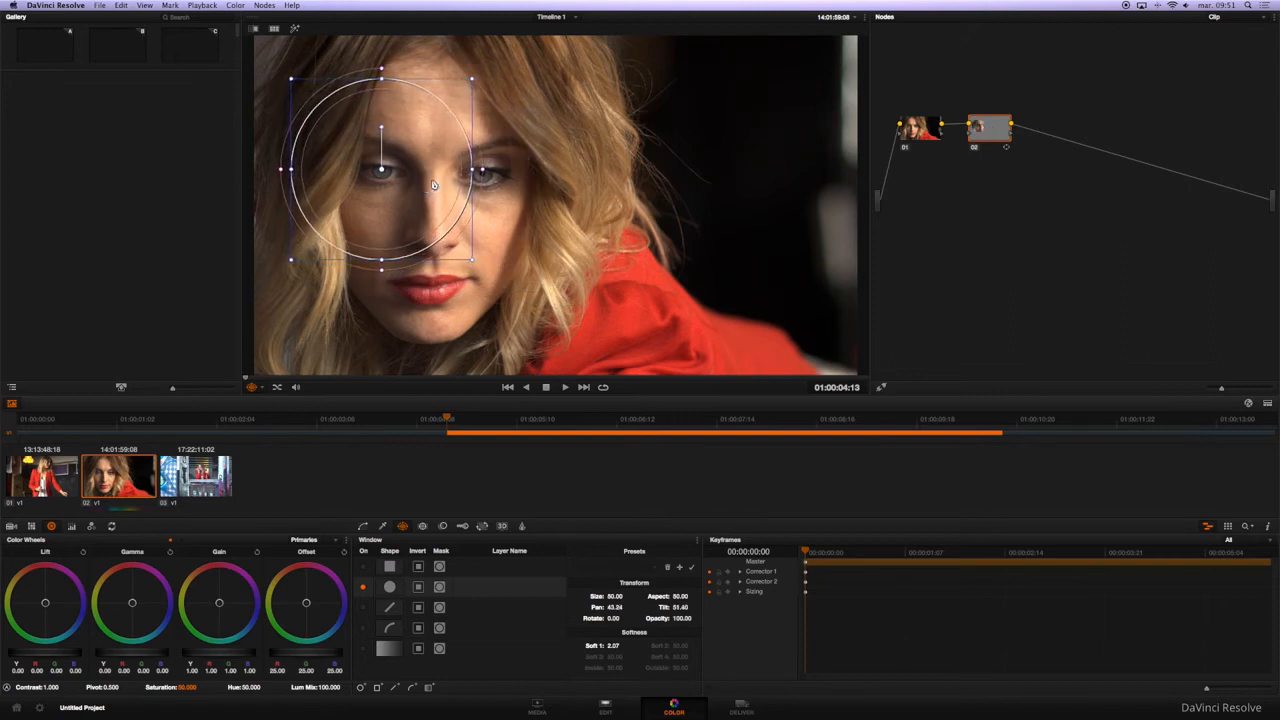
drag(472, 262, 409, 186)
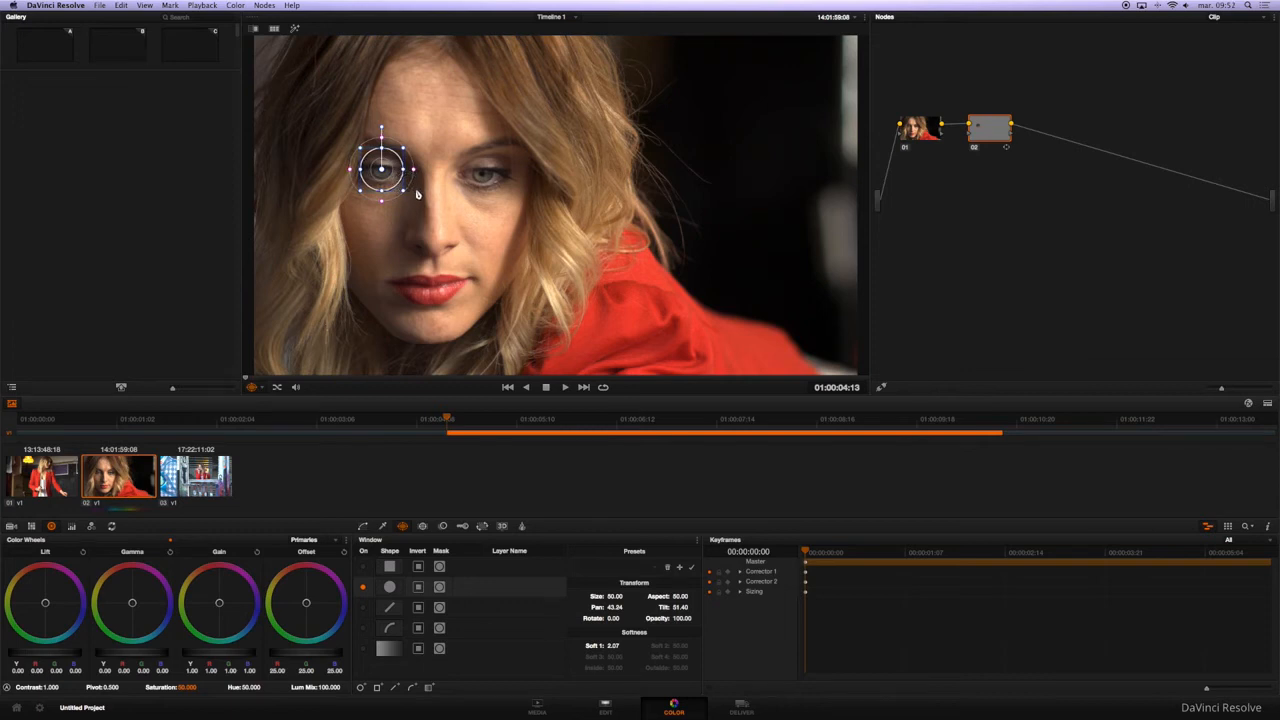
click(423, 527)
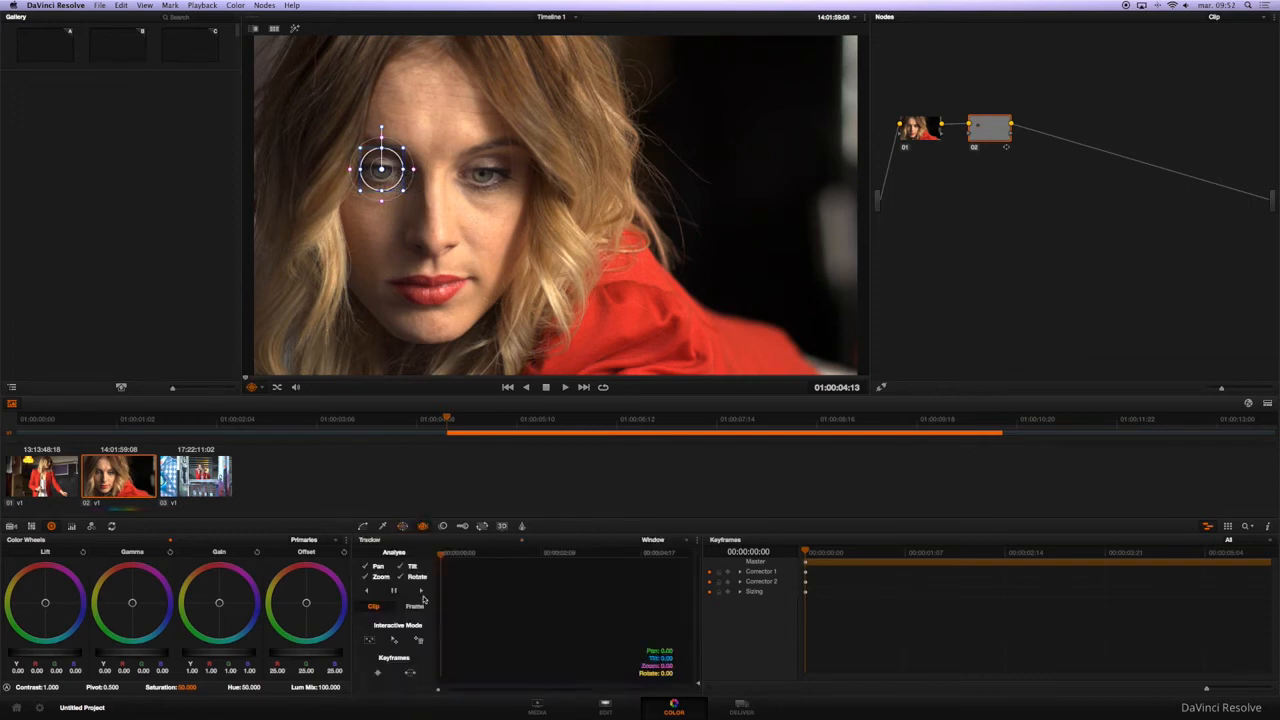
click(425, 591)
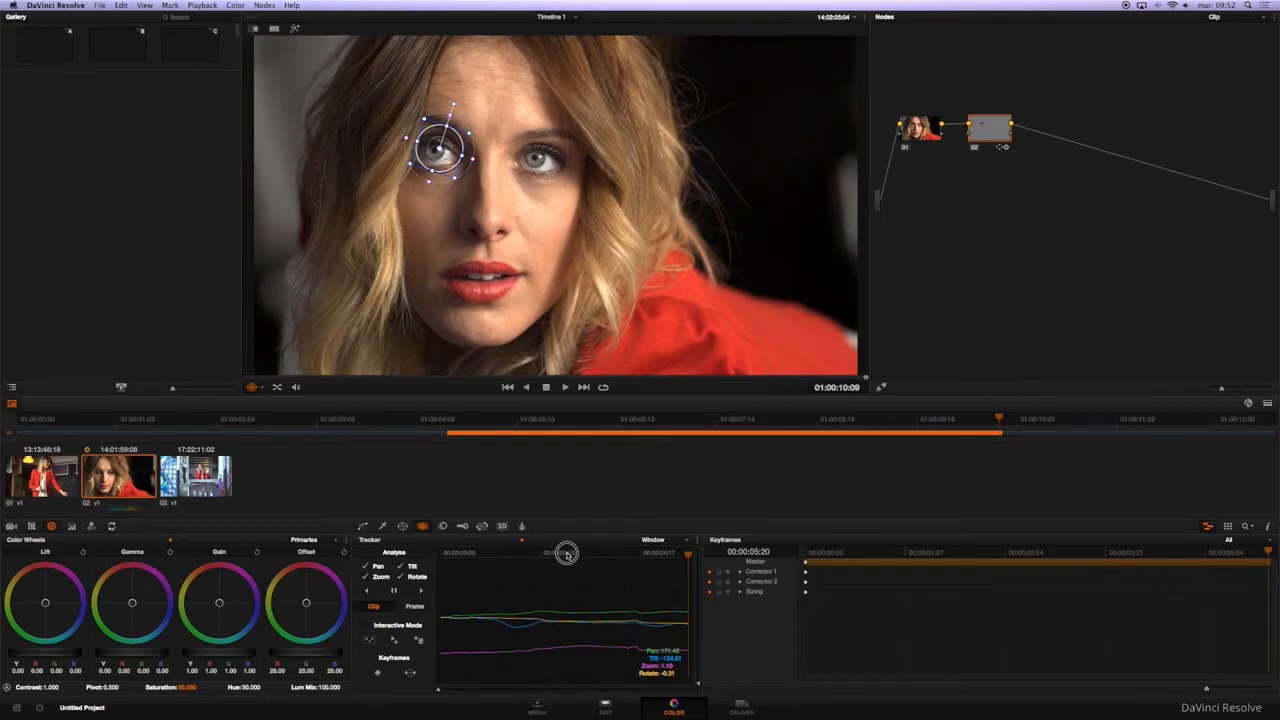
Step: With automatic keyframing enabled for Corrector 2, recenter the circular window on the left-hand eye at 00:00:02:10 and 00:00:01:09
mouse_move(567, 553)
mouse_down()
mouse_move(514, 556)
mouse_move(544, 560)
mouse_up()
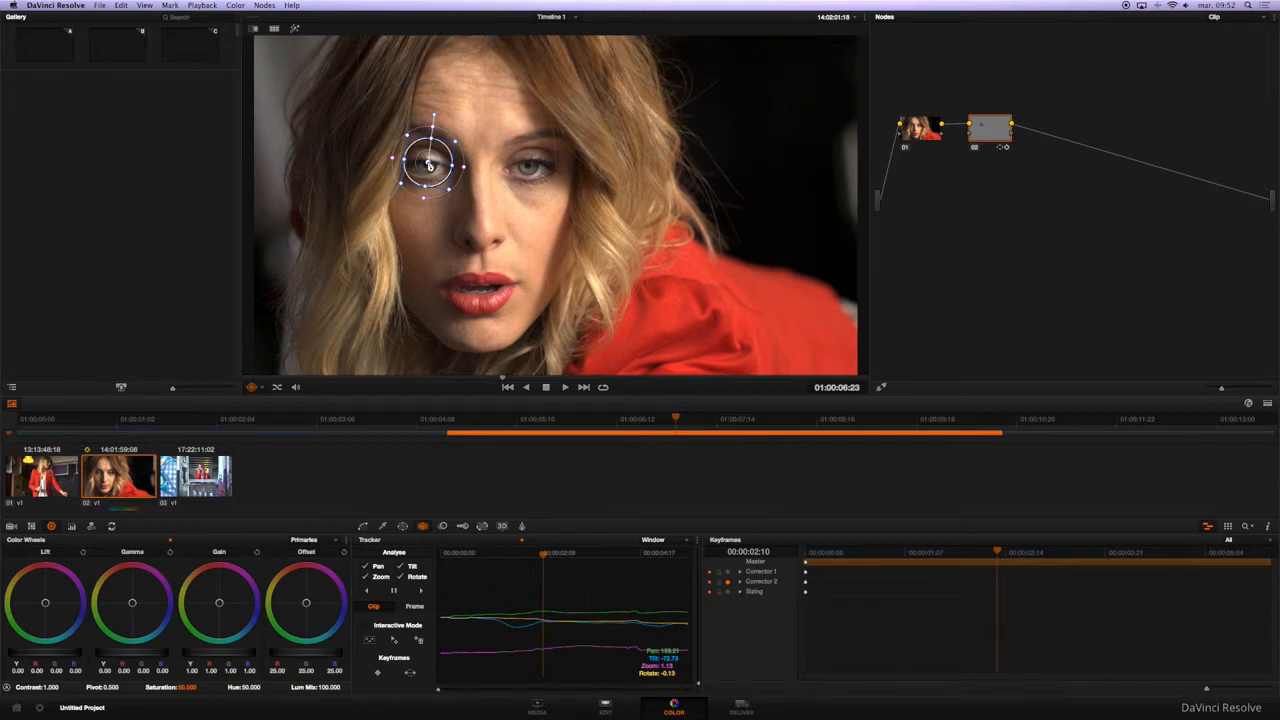
drag(429, 166, 428, 166)
drag(998, 555, 913, 553)
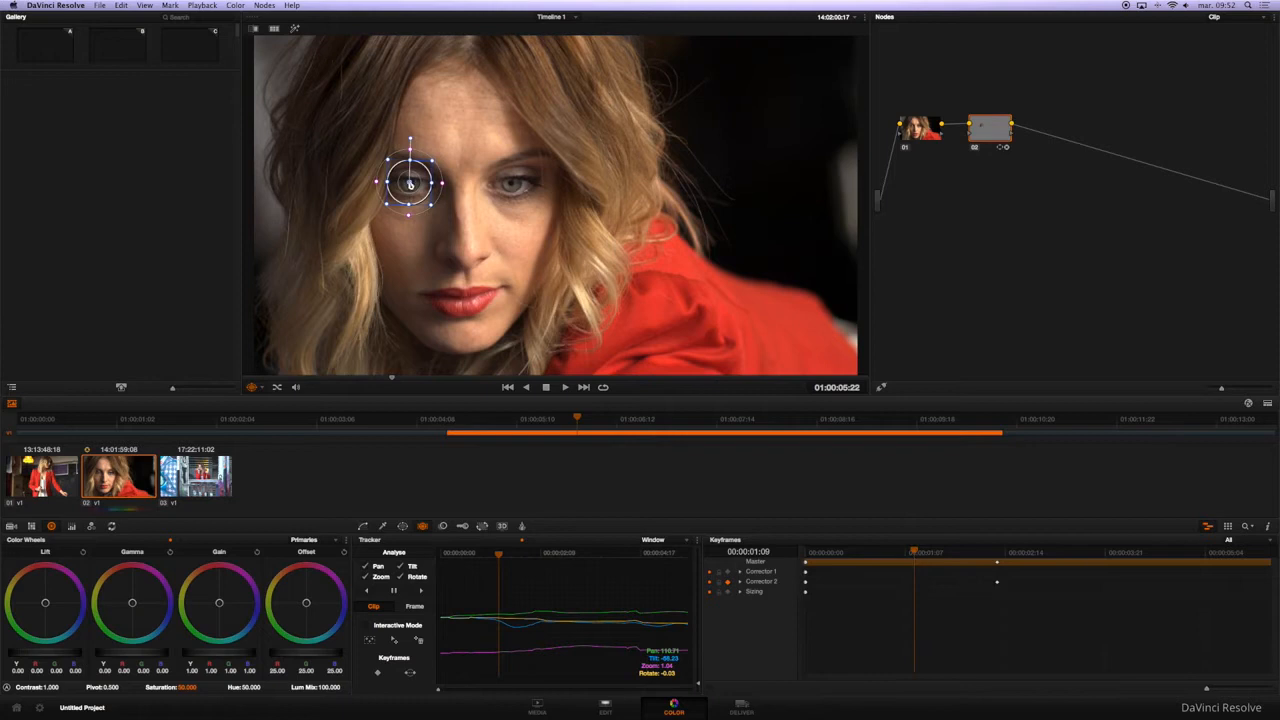
drag(410, 183, 413, 185)
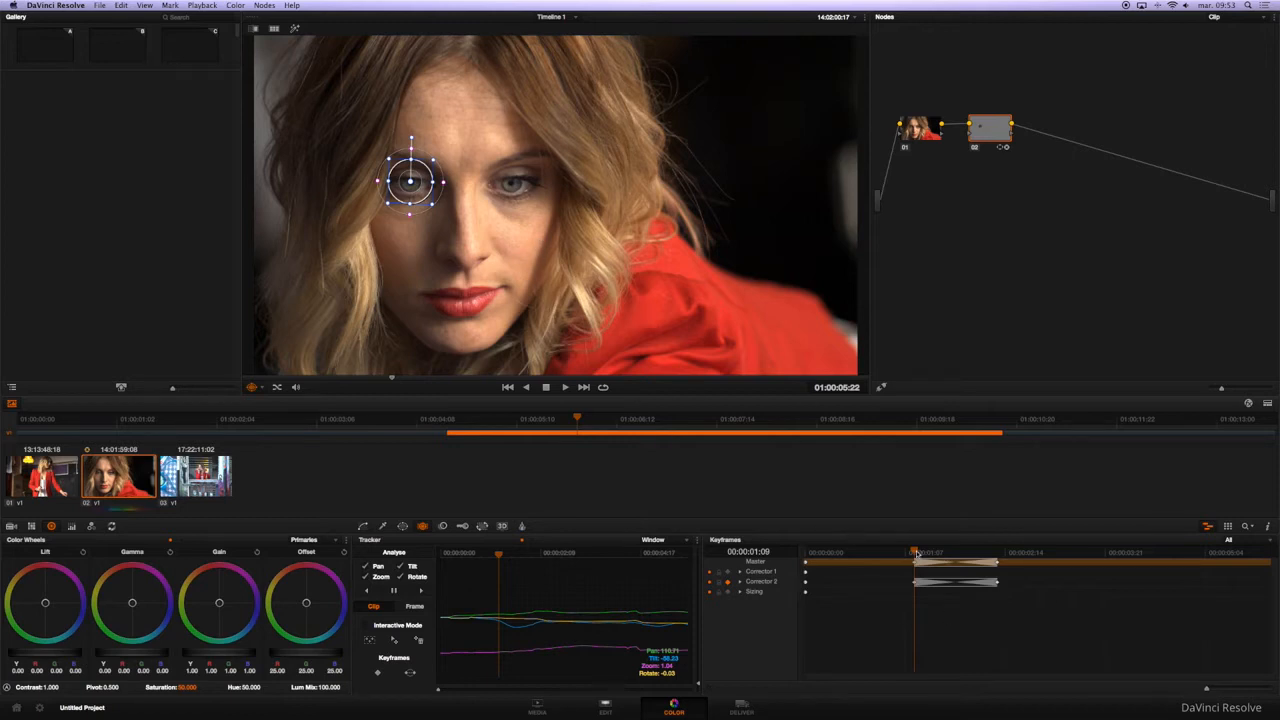
Step: Keyframe the circular window's position back onto the left-hand eye at 00:00:02:18 and 00:00:03:10
drag(916, 551, 1025, 553)
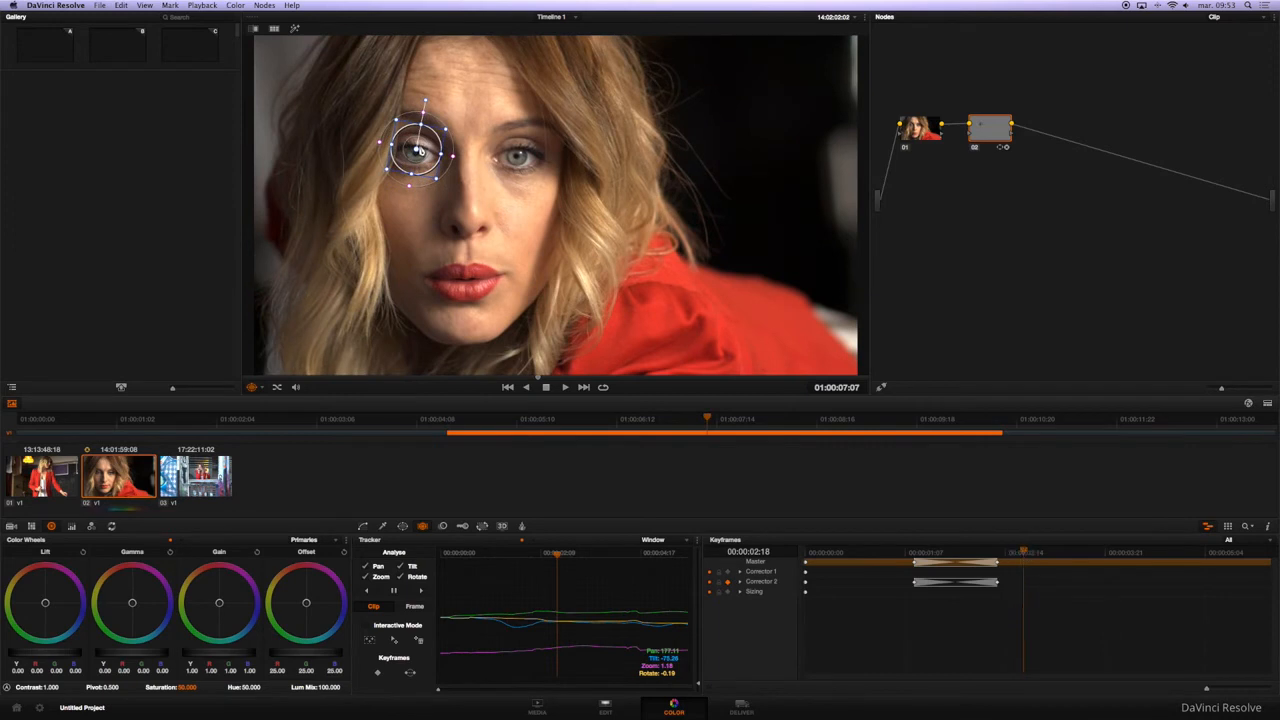
mouse_move(418, 151)
mouse_down()
mouse_move(443, 133)
mouse_move(419, 157)
mouse_up()
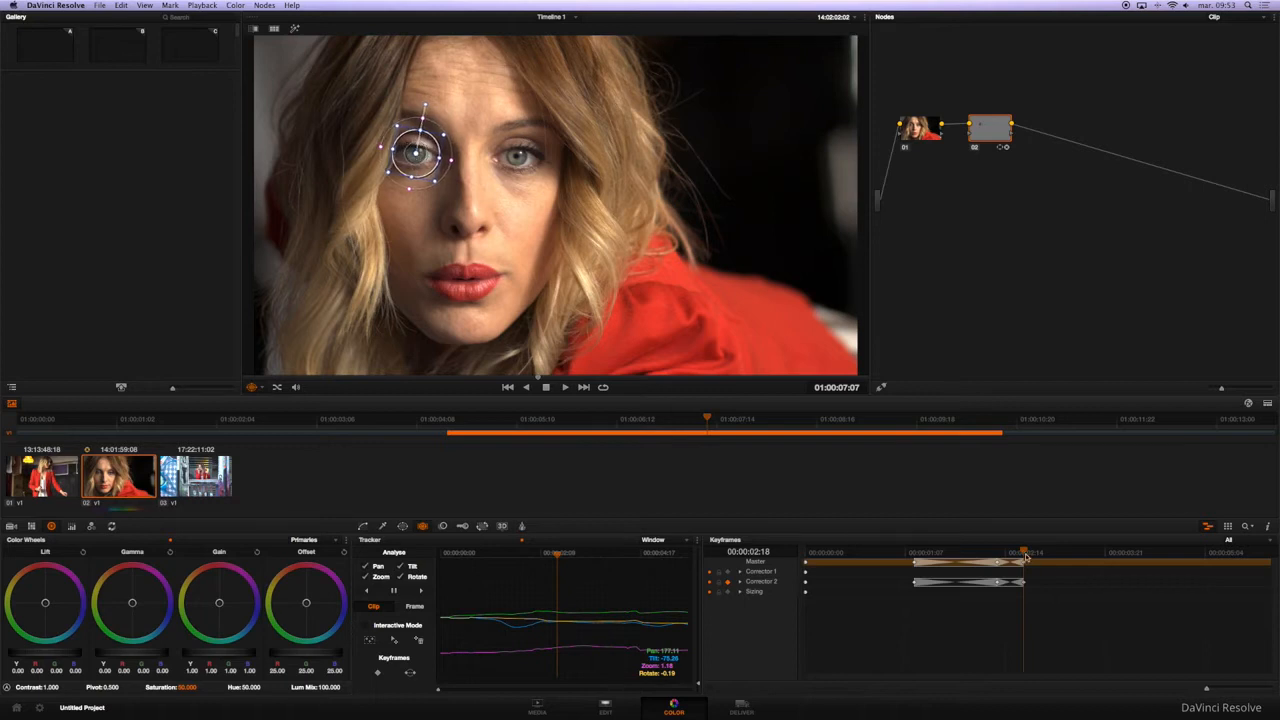
drag(1025, 556, 1076, 552)
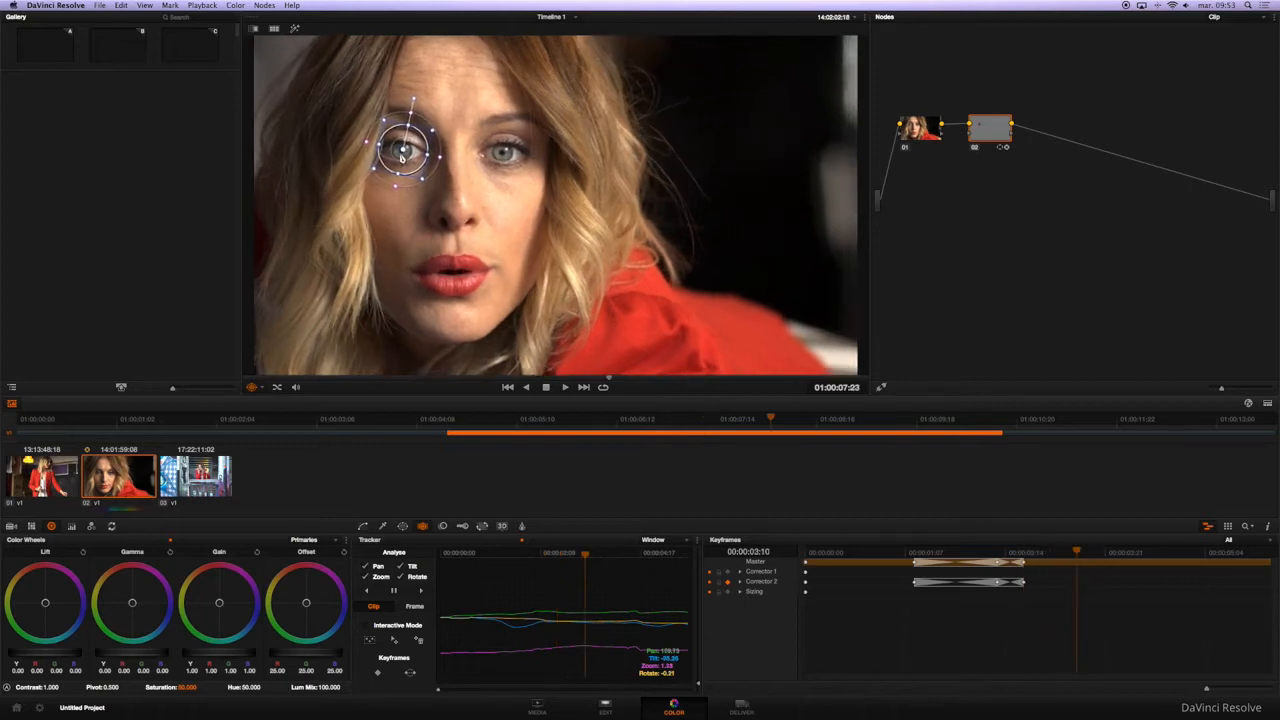
drag(401, 150, 405, 148)
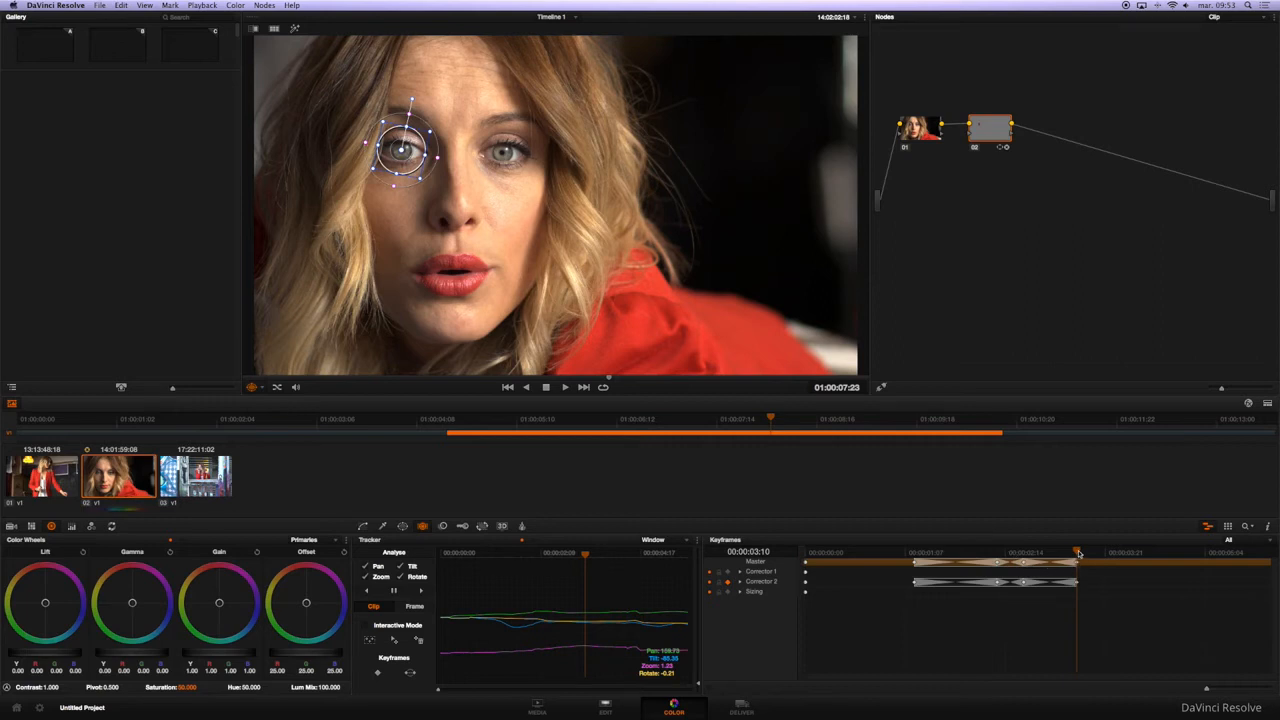
Step: Keyframe position corrections for the left-hand eye's window at 00:00:04:14, 00:00:04:23 and 00:00:04:06
drag(1078, 553, 1169, 553)
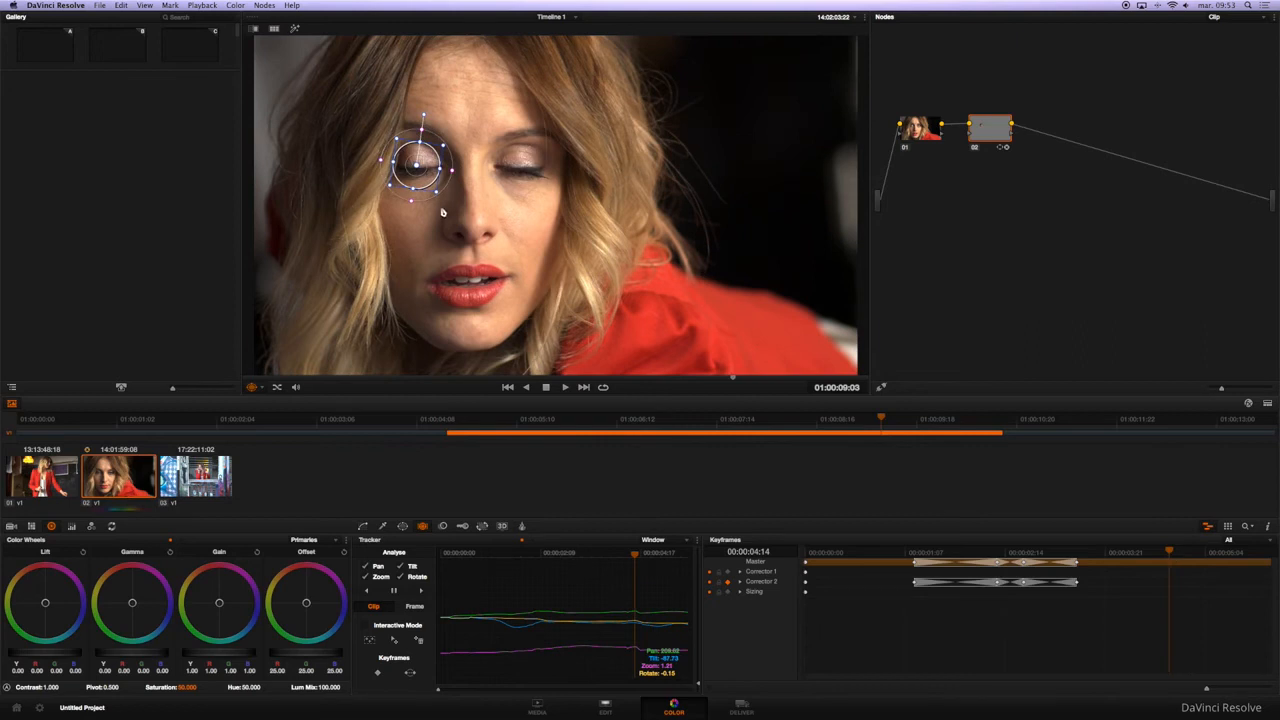
drag(417, 168, 415, 166)
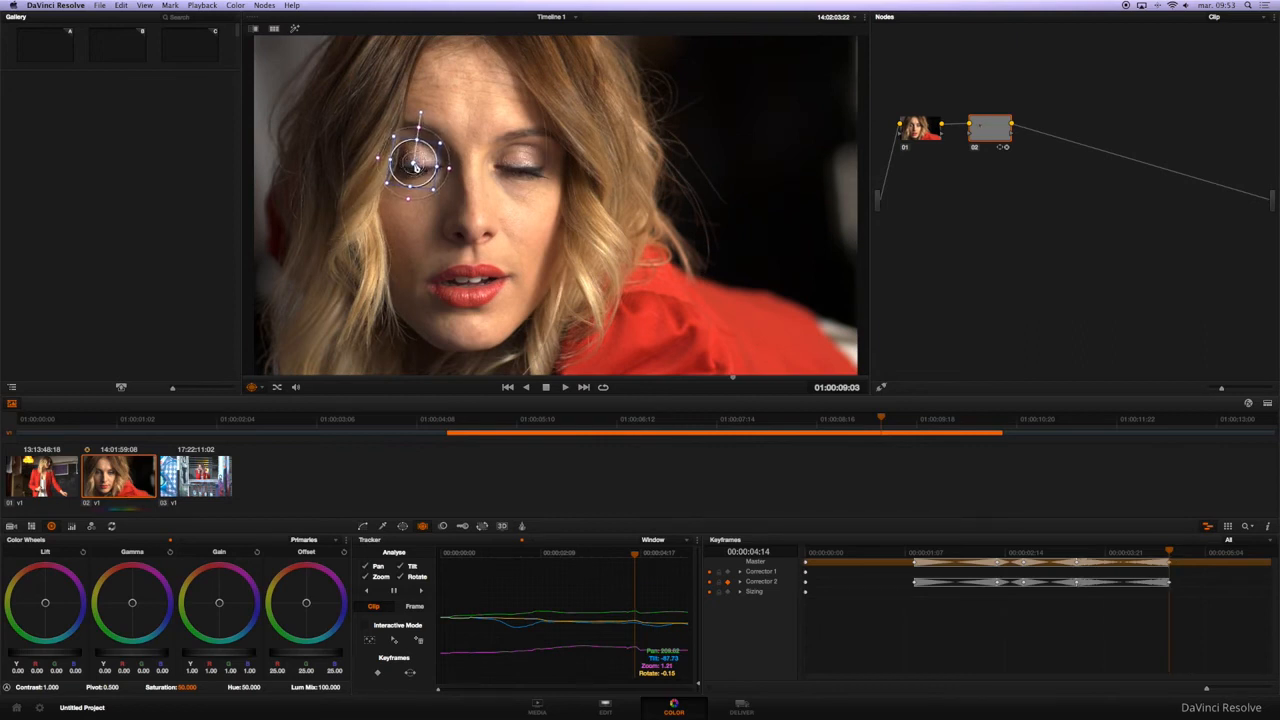
drag(1171, 555, 1200, 555)
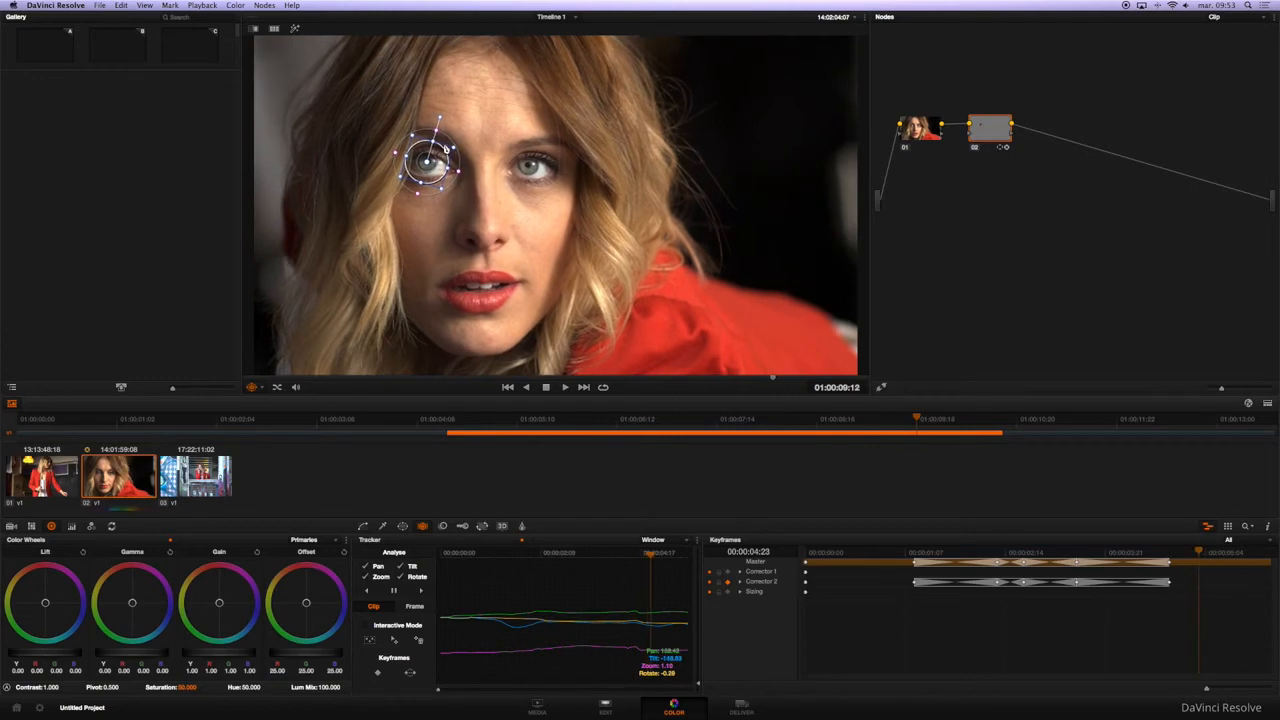
drag(456, 150, 428, 162)
drag(1201, 557, 1143, 555)
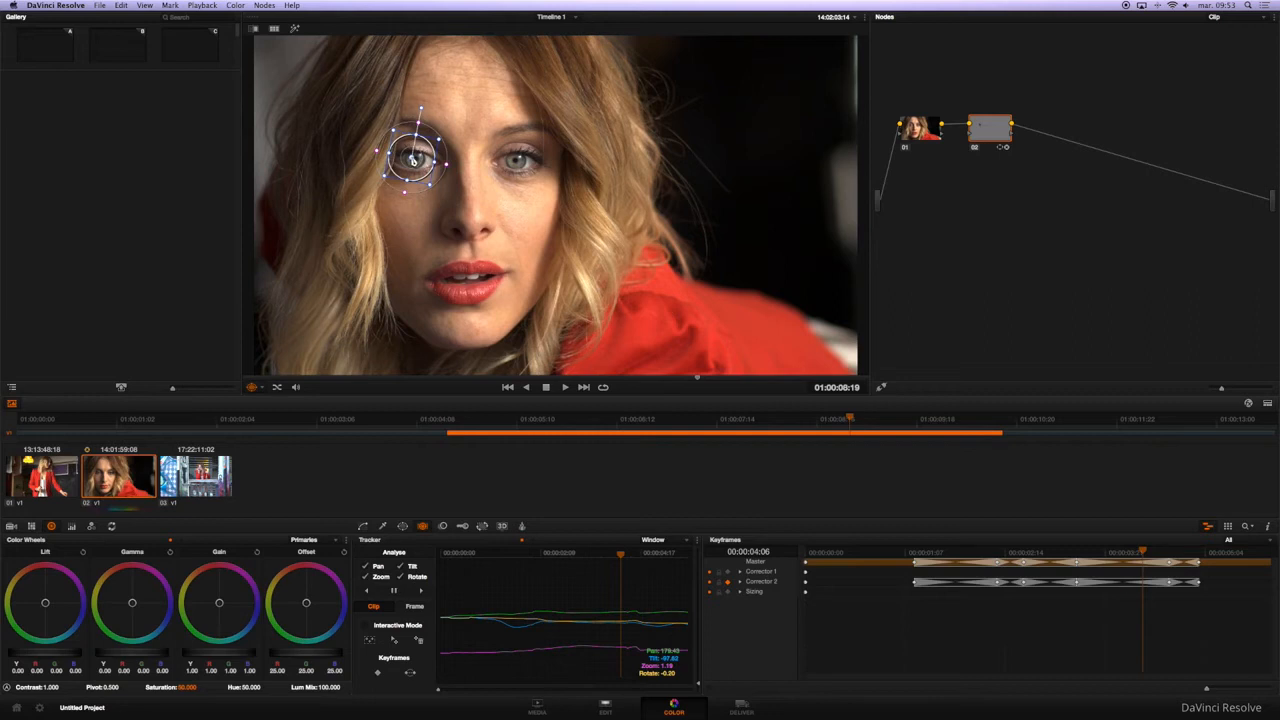
drag(412, 158, 415, 158)
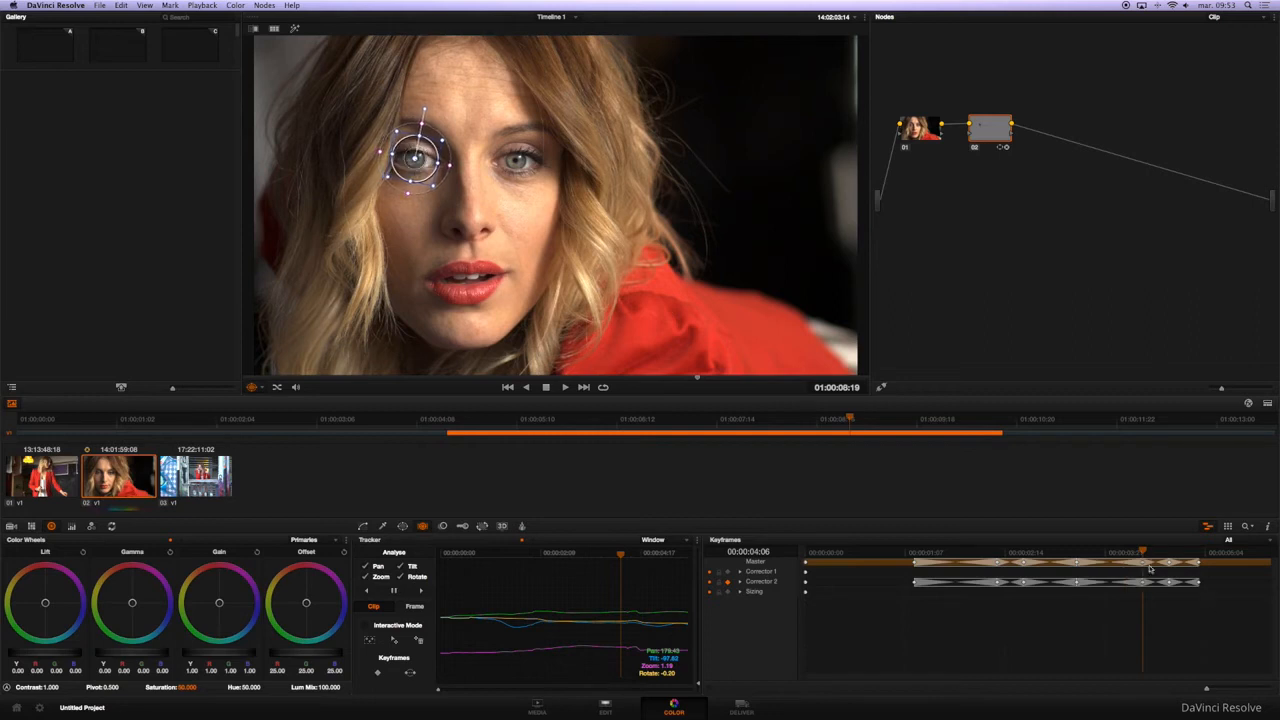
Step: At the clip's first frame, fit a second small circular window around the right-hand eye and track it forward through the clip
drag(1143, 555, 777, 560)
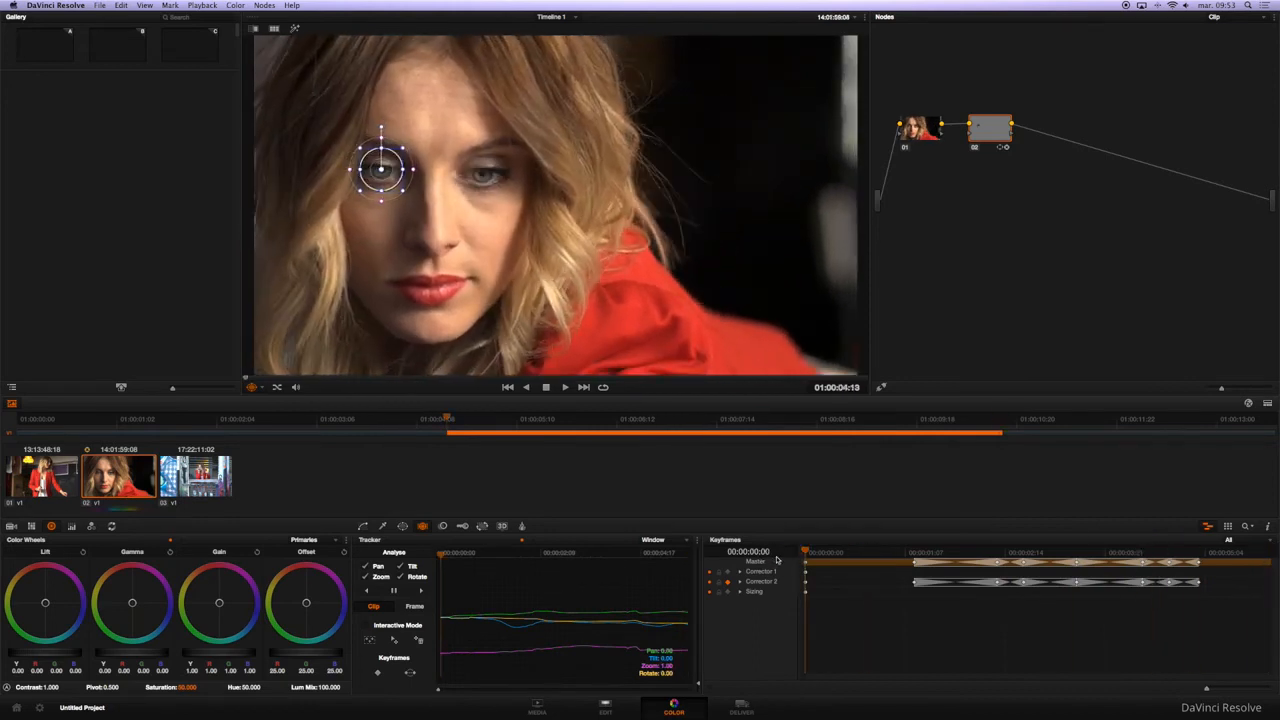
click(403, 527)
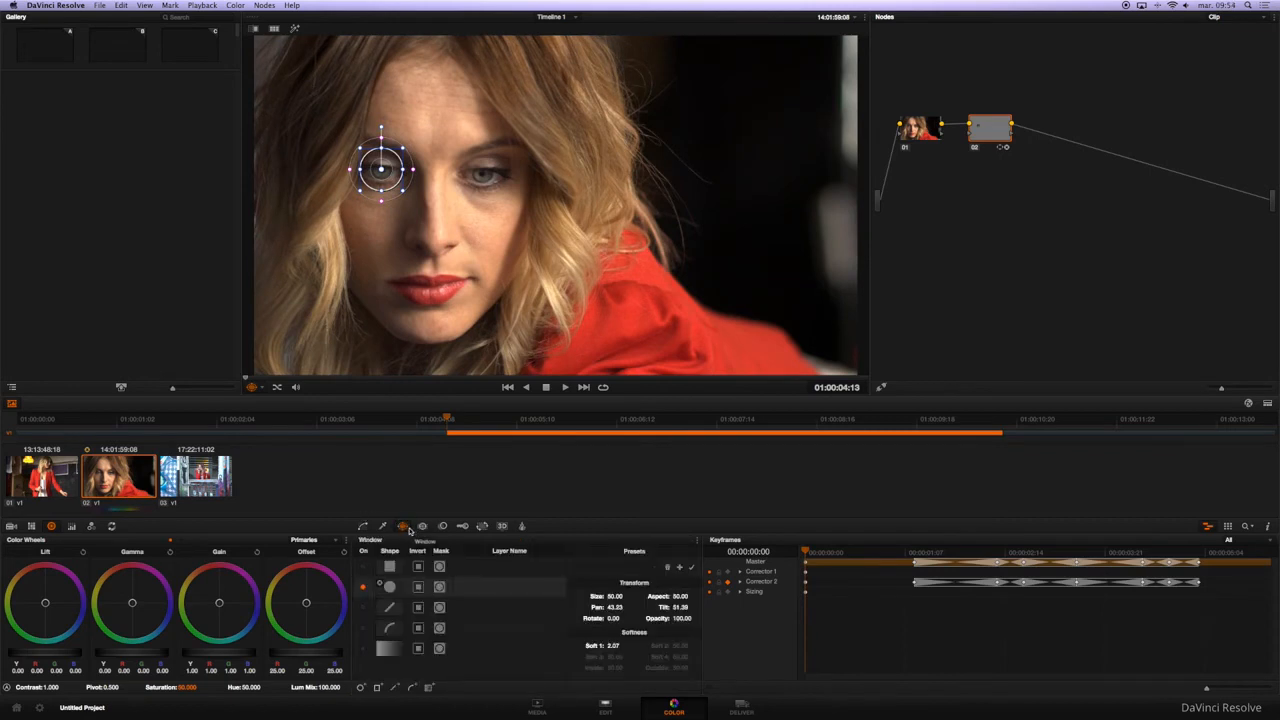
click(362, 688)
drag(572, 228, 497, 195)
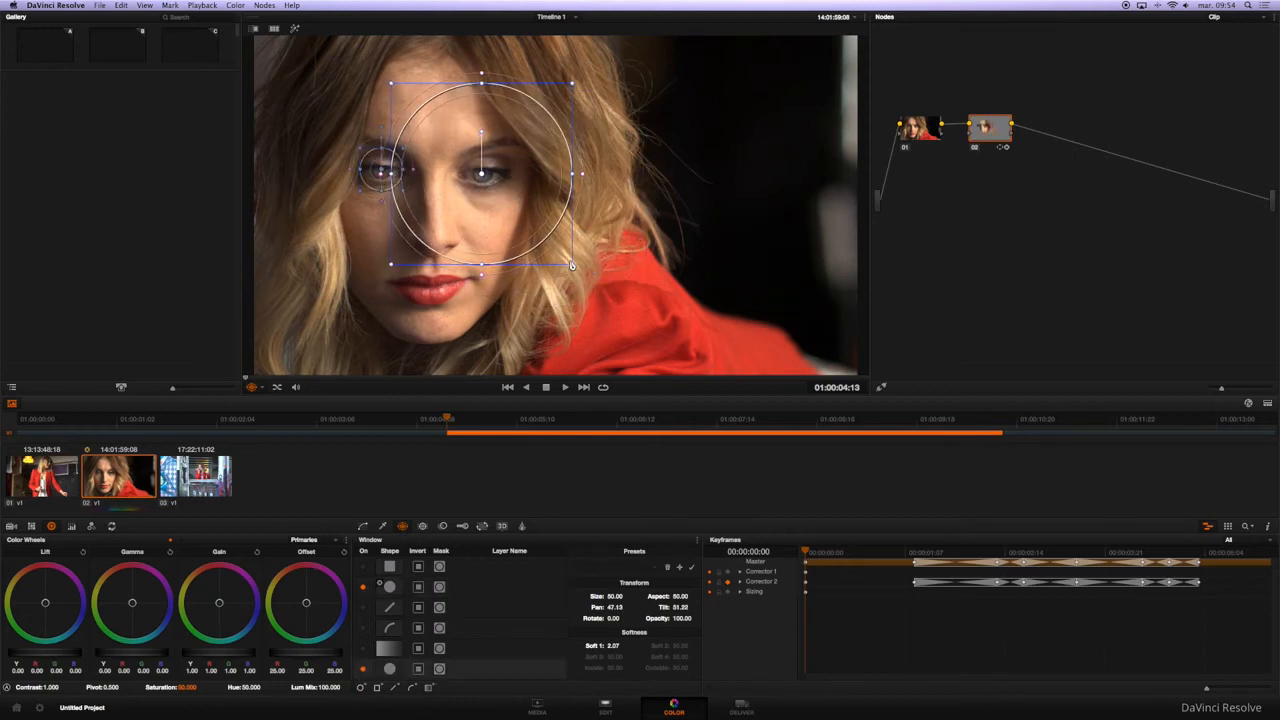
drag(573, 266, 489, 177)
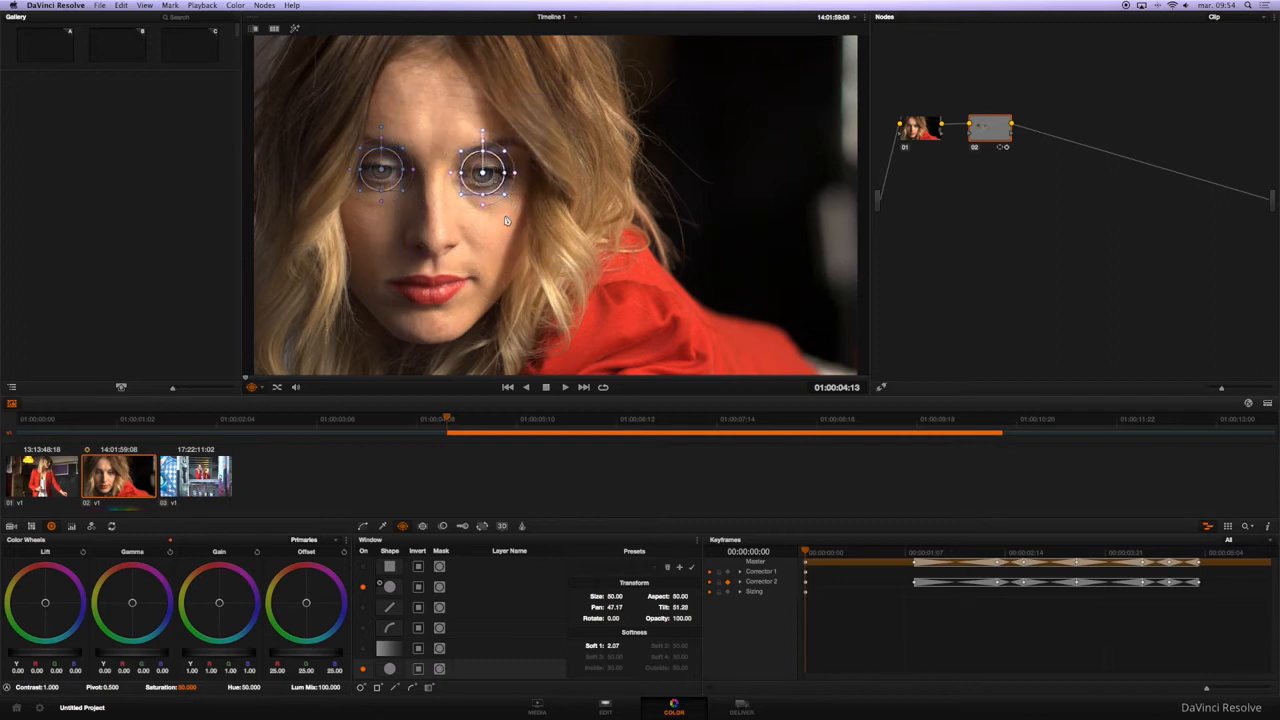
click(423, 526)
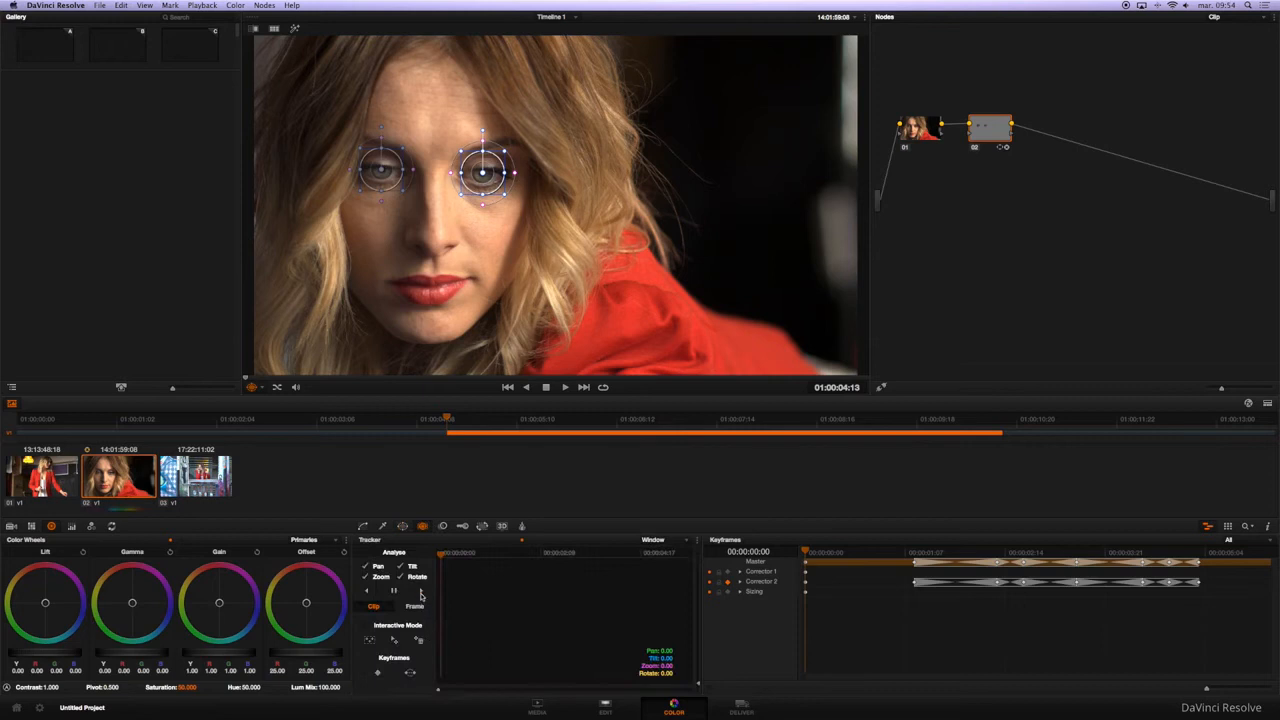
click(421, 593)
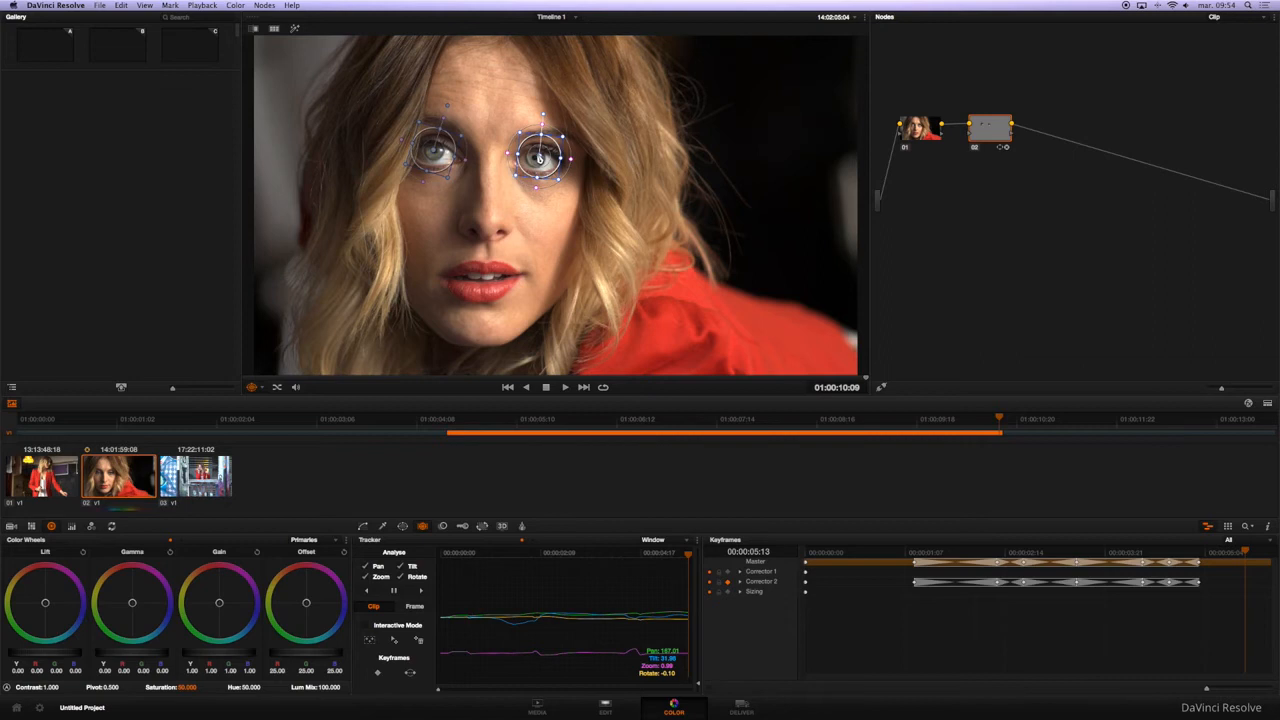
Step: Examine the individual keyframe tracks inside Corrector 2
click(728, 584)
click(728, 583)
click(740, 582)
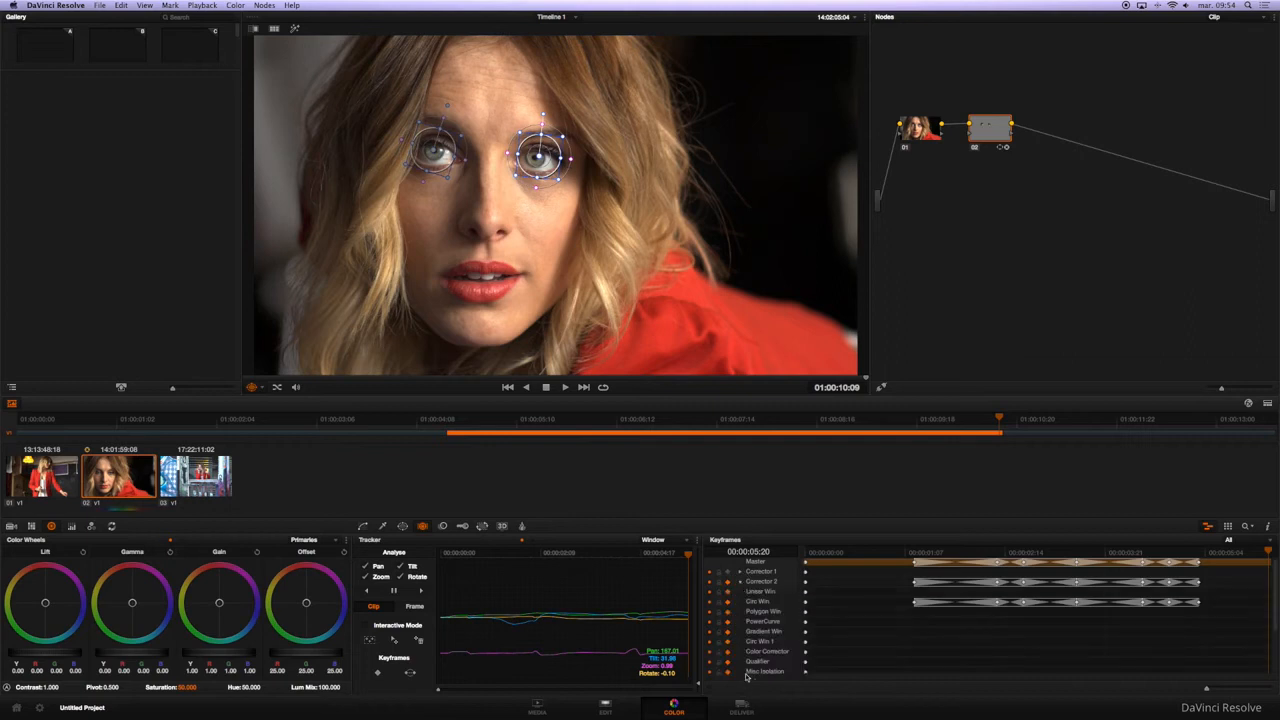
click(740, 582)
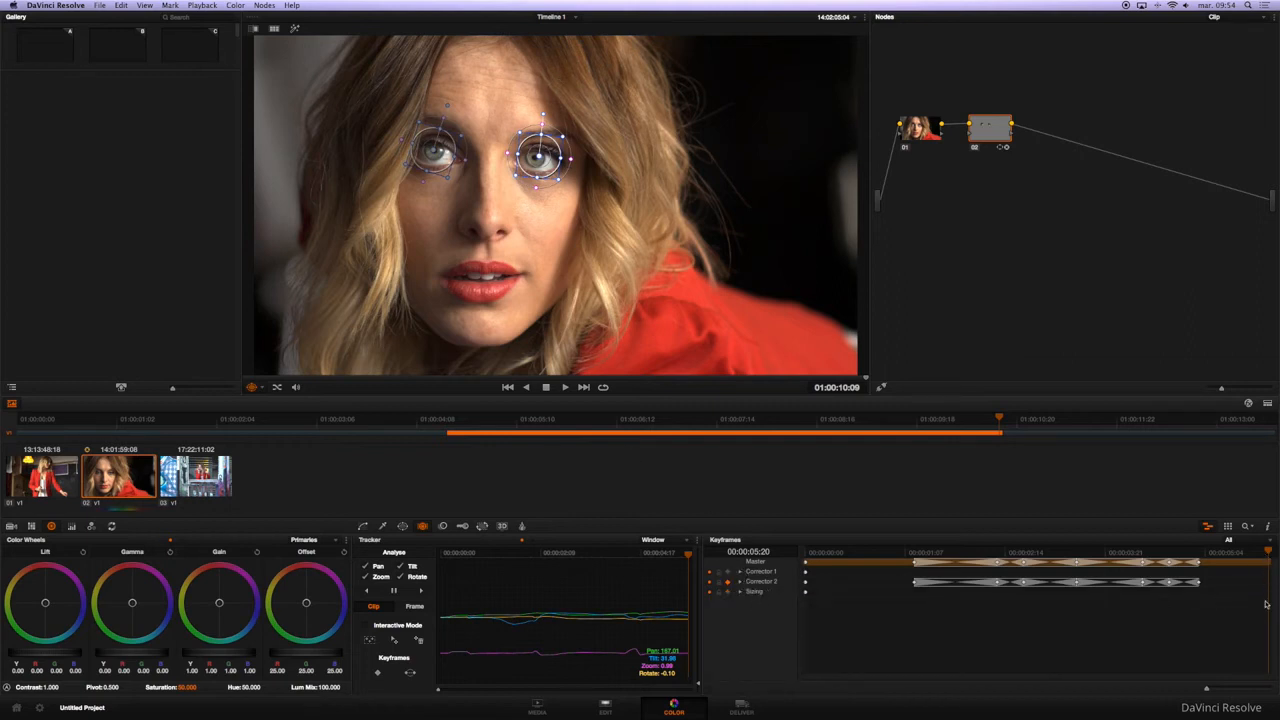
Step: Keyframe position corrections for the right-hand eye's window at 00:00:05:20, 00:00:04:16 and 00:00:05:01
drag(540, 157, 535, 158)
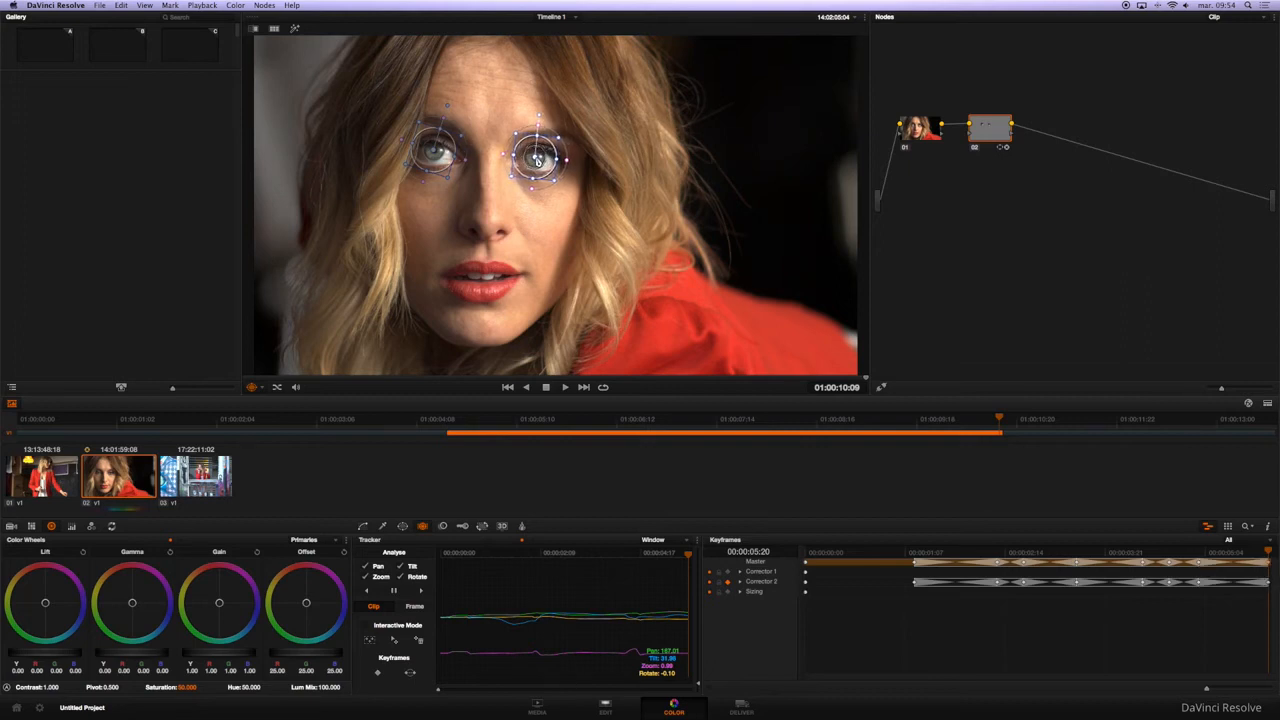
drag(1268, 553, 1175, 553)
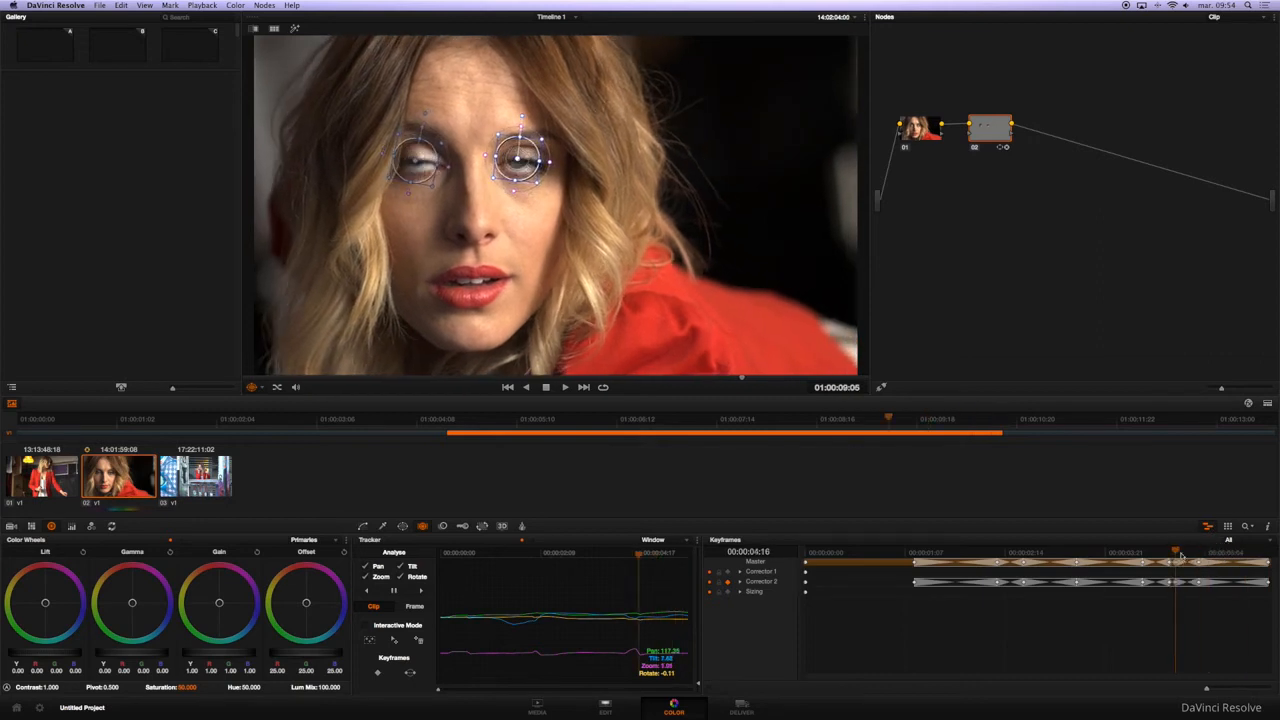
drag(1177, 553, 1210, 553)
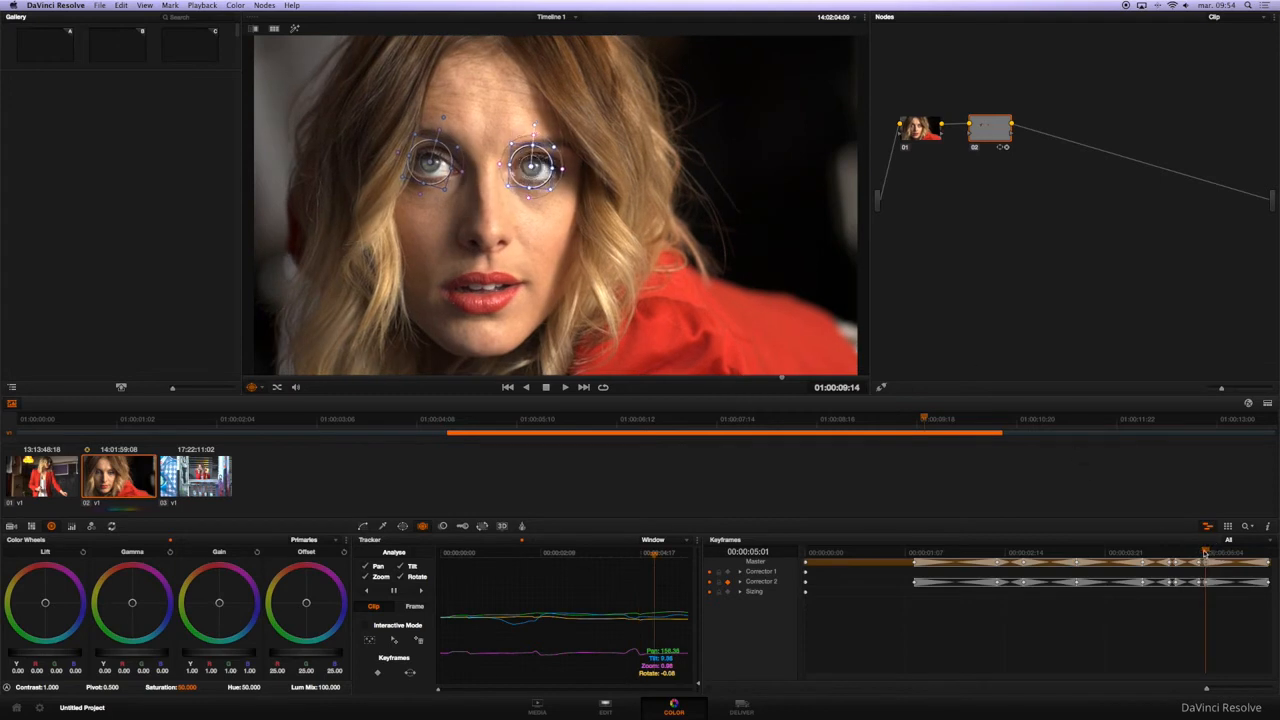
Step: Keyframe the right-hand eye's window back onto the iris at 00:00:04:09 and 00:00:03:12
drag(1206, 553, 1153, 553)
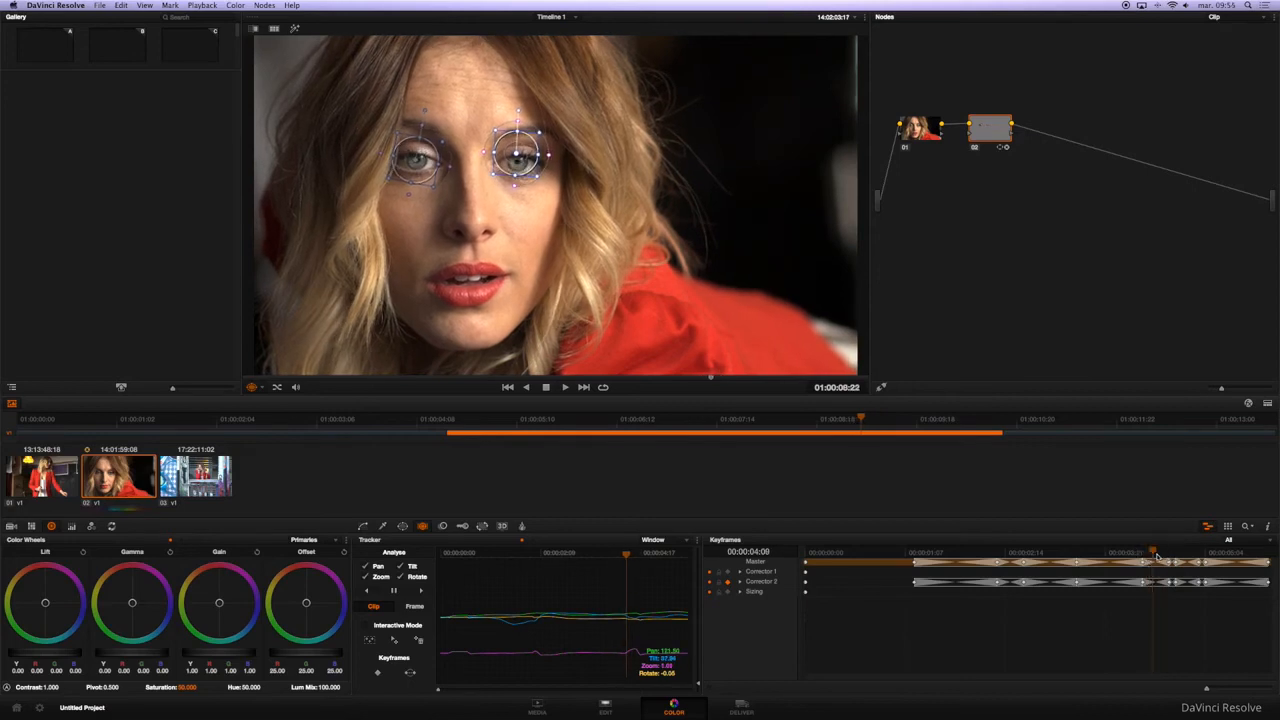
drag(517, 157, 519, 162)
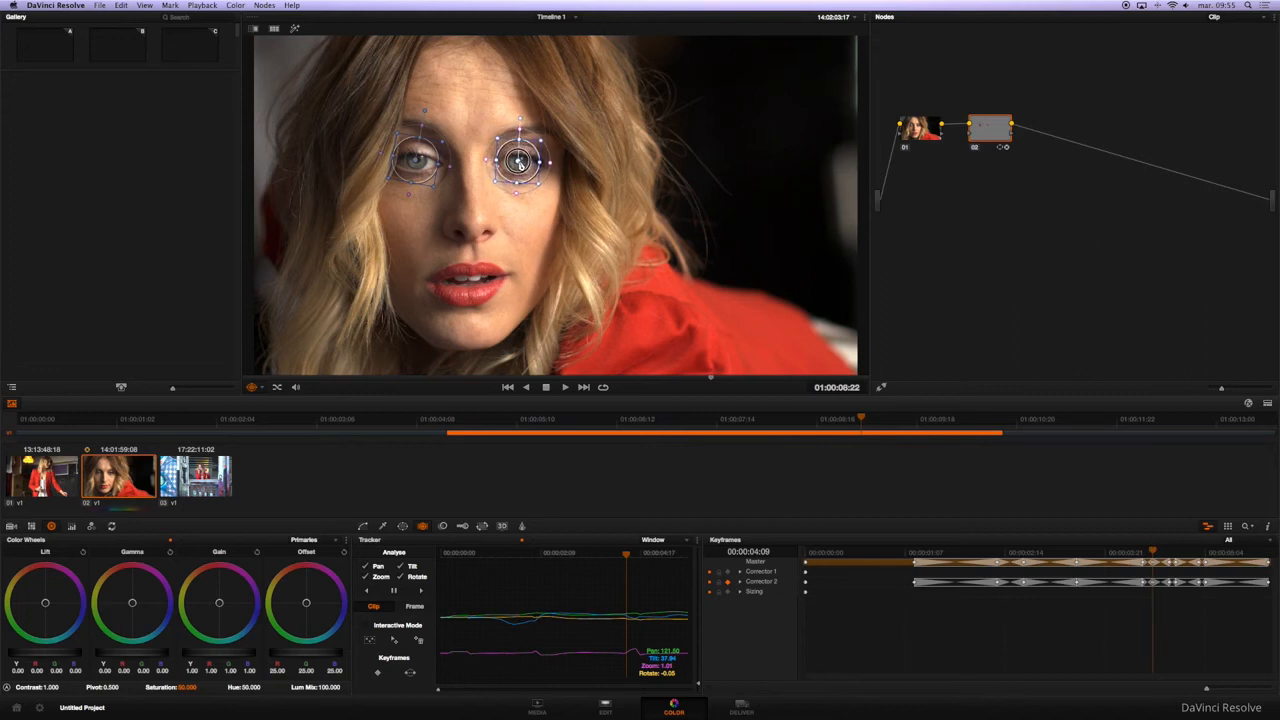
drag(1155, 557, 1087, 553)
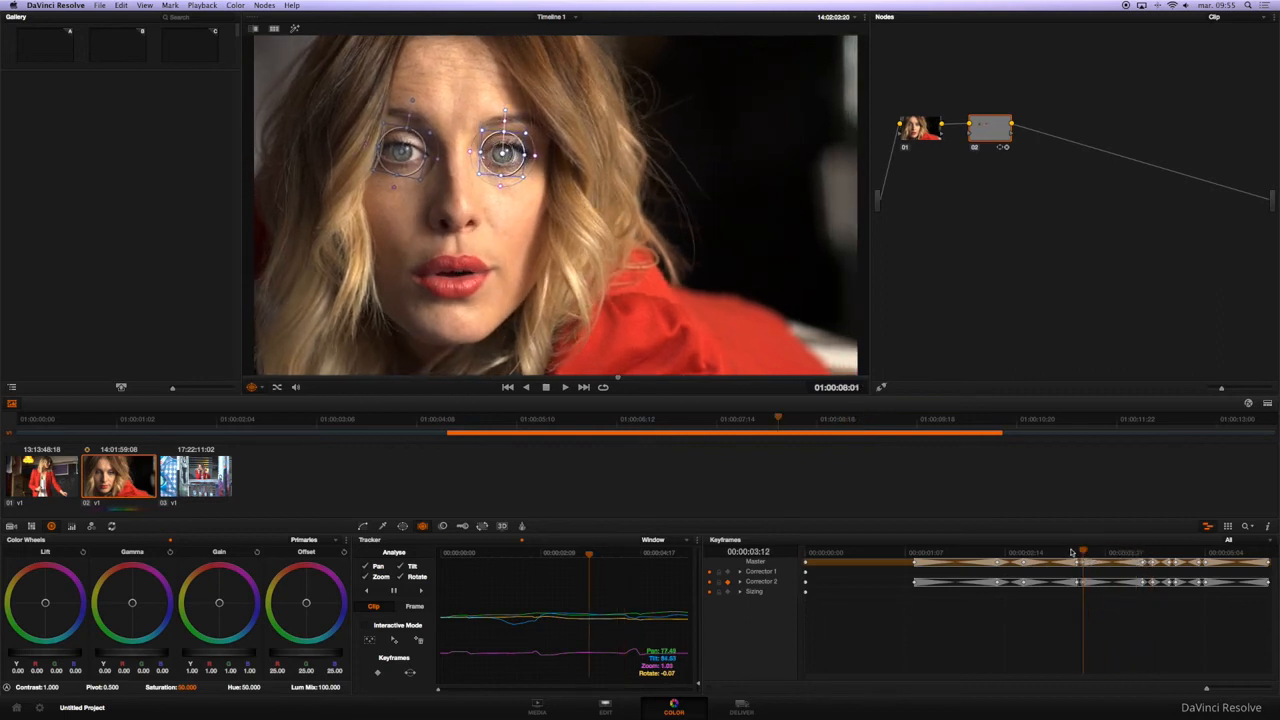
Step: Keyframe the right-hand eye's window onto the eye at 00:00:02:11, 00:00:02:09, 00:00:02:07 and 00:00:02:02
drag(1083, 552, 1000, 551)
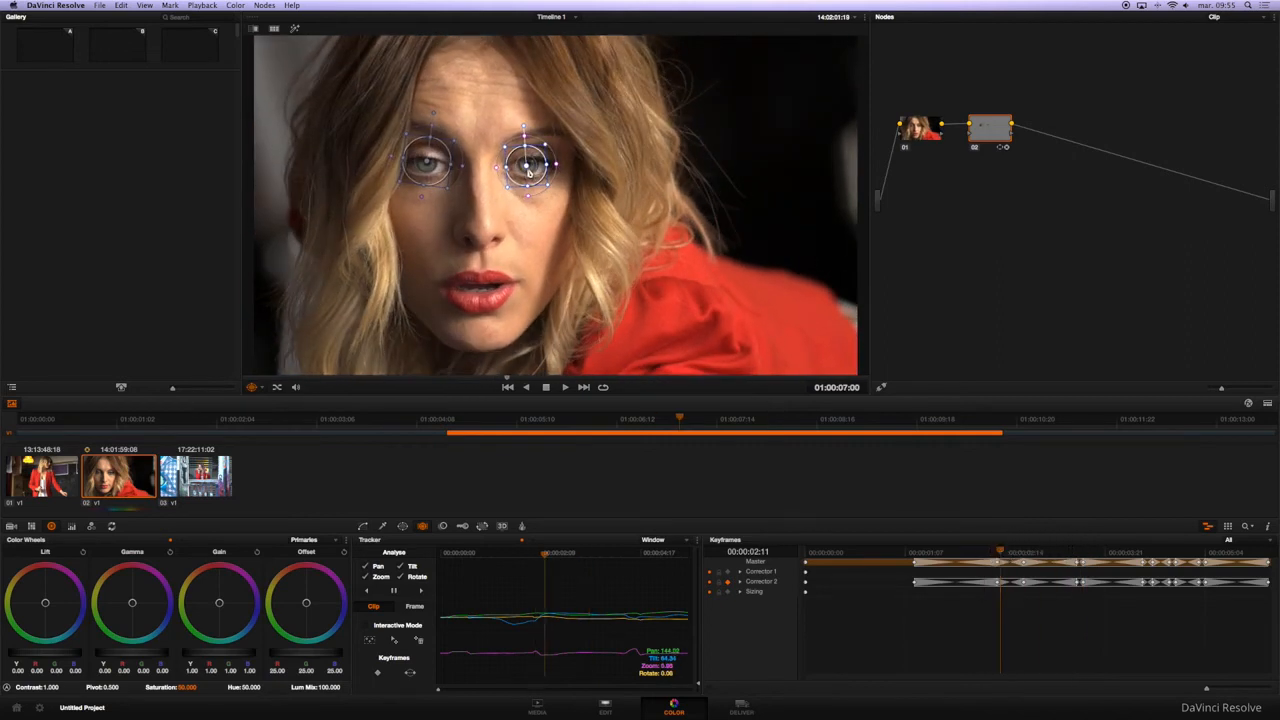
drag(528, 170, 530, 168)
drag(1000, 551, 993, 551)
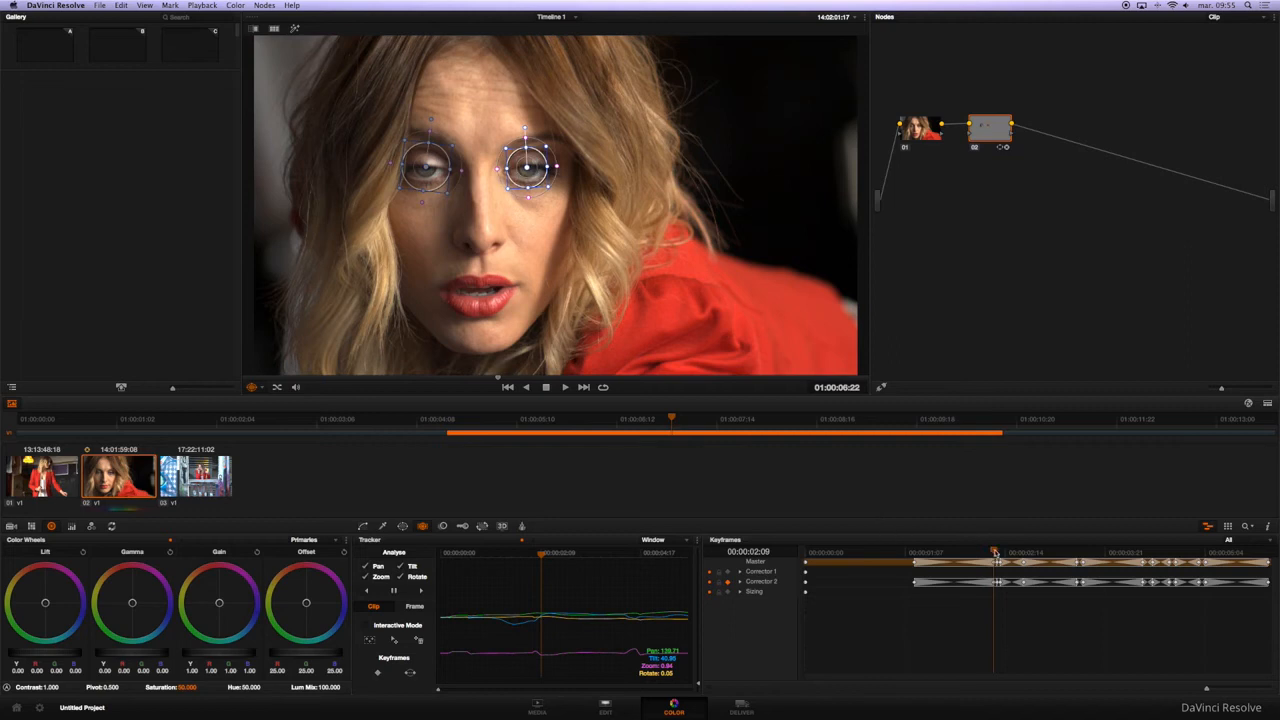
drag(994, 551, 988, 551)
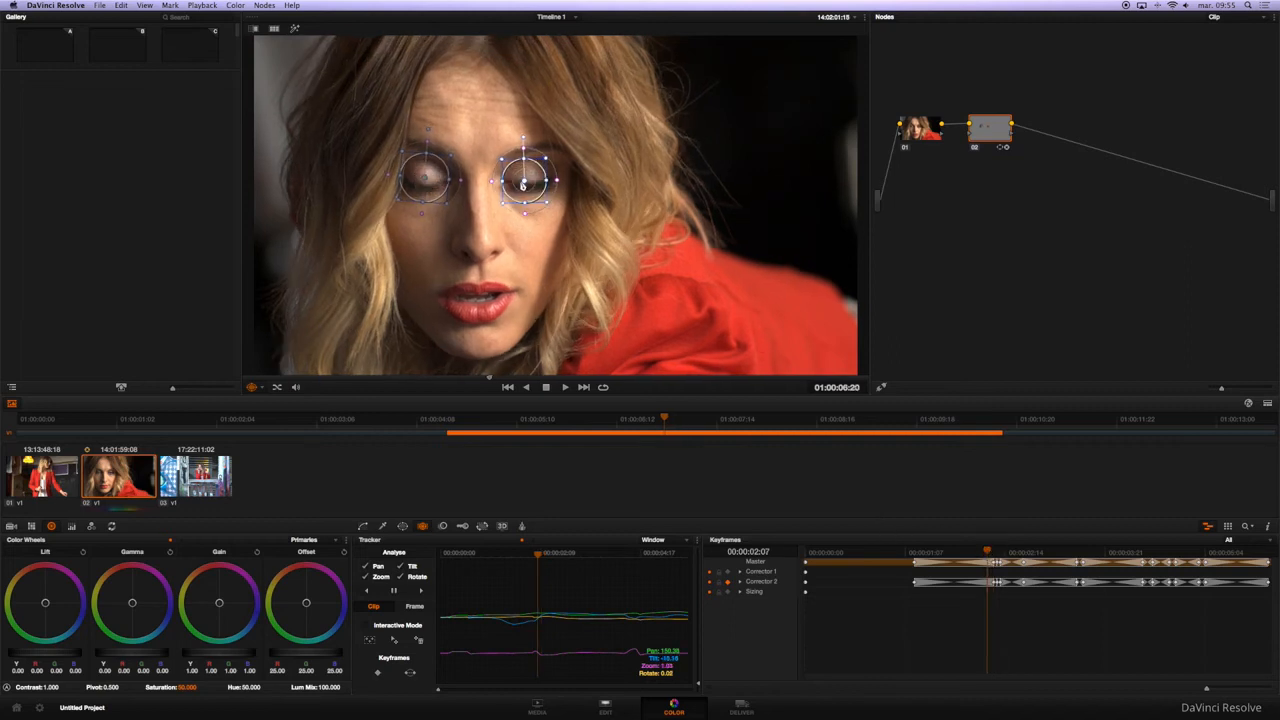
drag(525, 182, 527, 180)
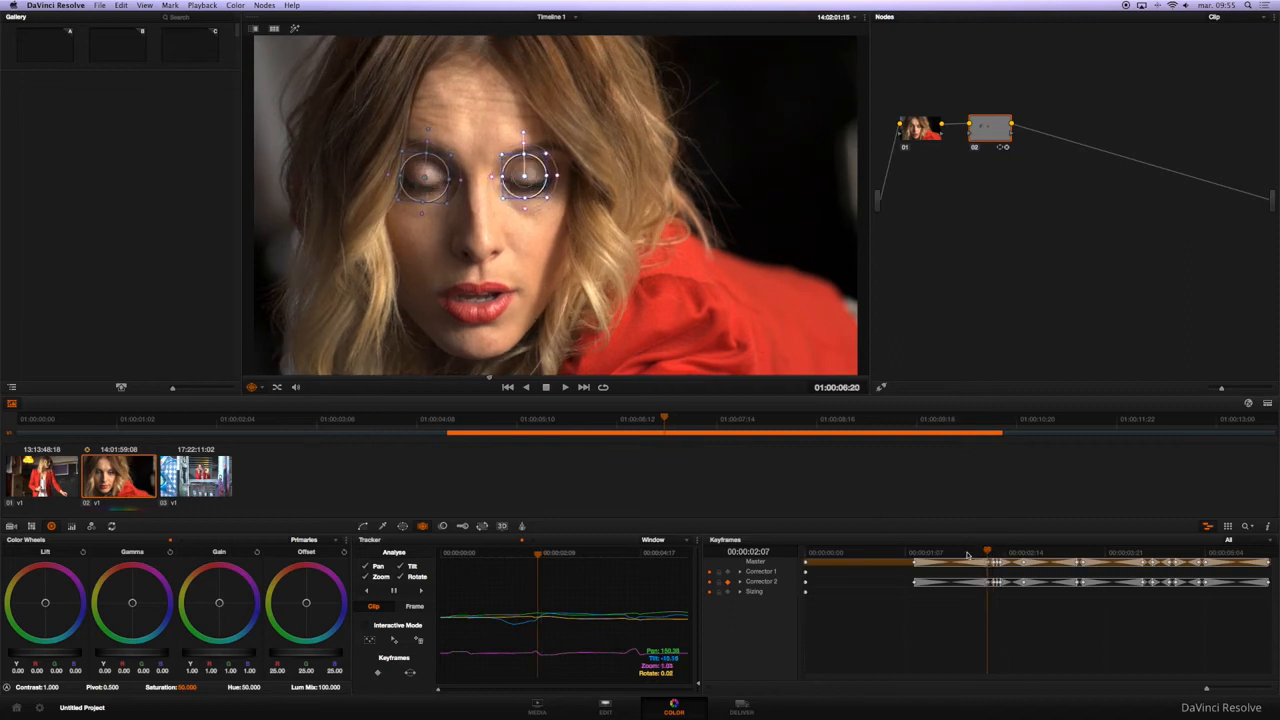
mouse_move(987, 551)
mouse_down()
mouse_move(1000, 551)
mouse_move(957, 549)
mouse_move(970, 551)
mouse_up()
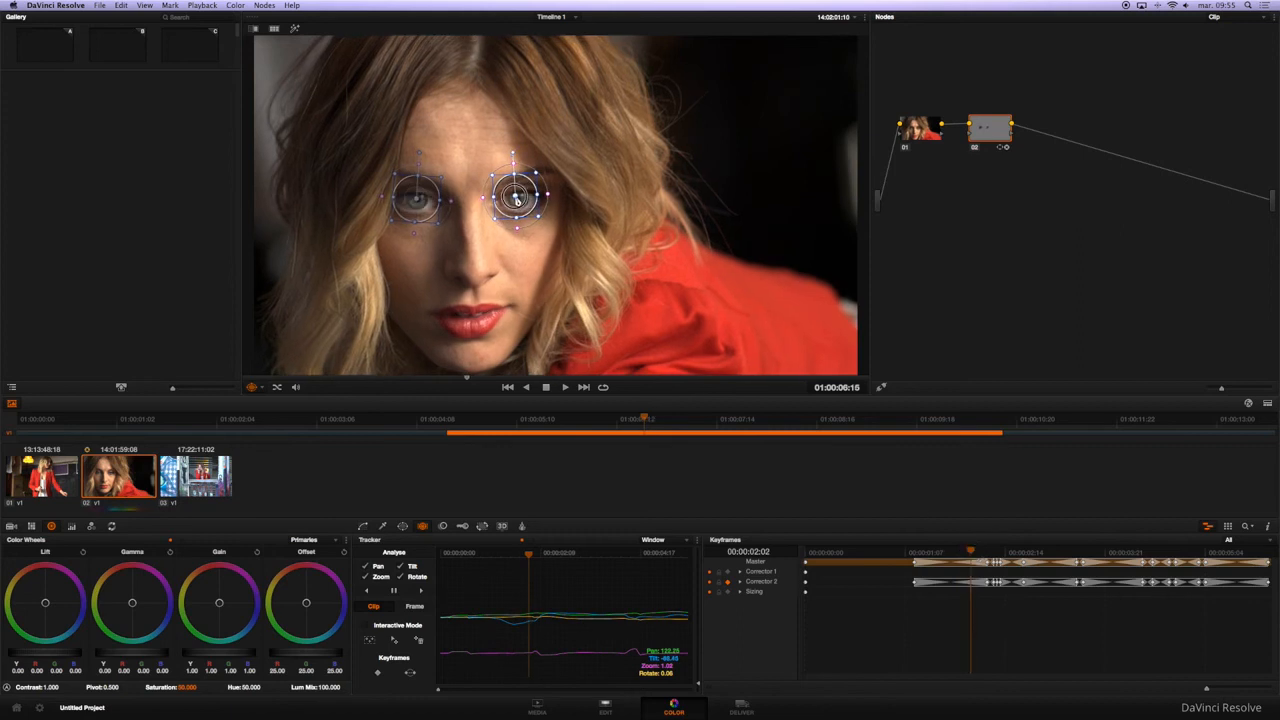
drag(516, 198, 519, 201)
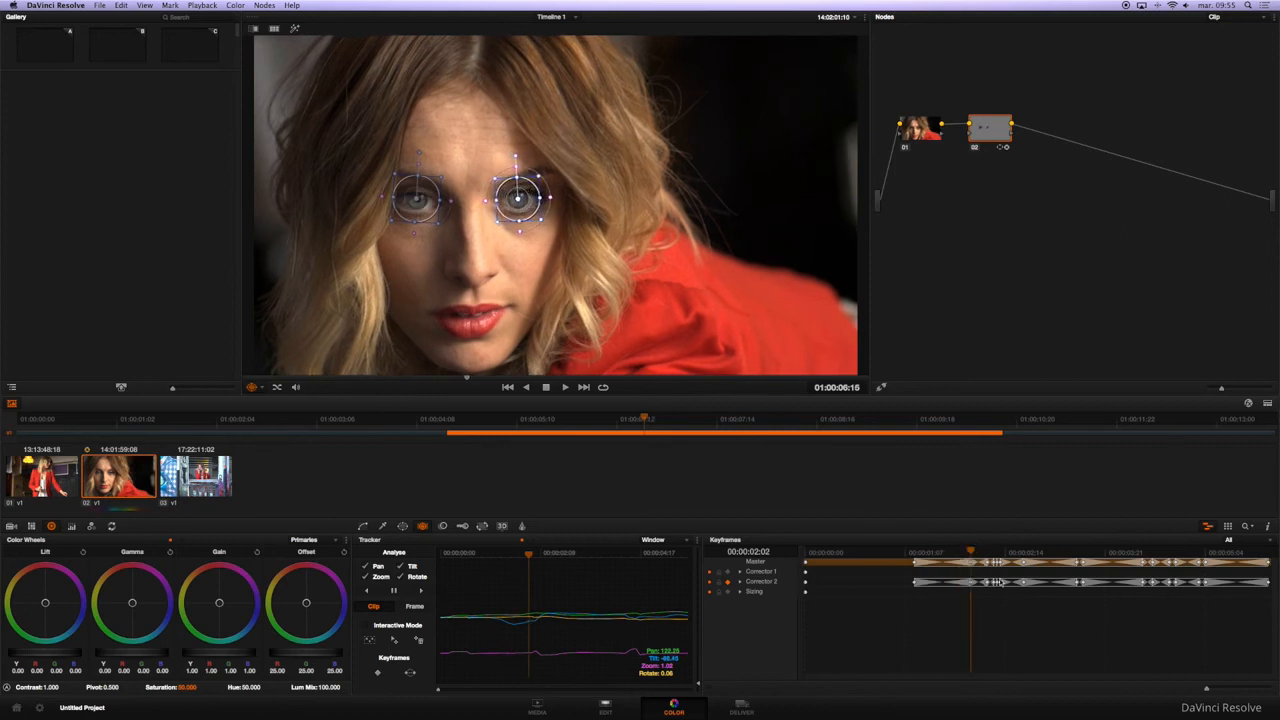
Step: At 00:00:01:01, sample the right-hand eye's iris with the HSL qualifier and highlight the resulting selection
drag(973, 553, 728, 552)
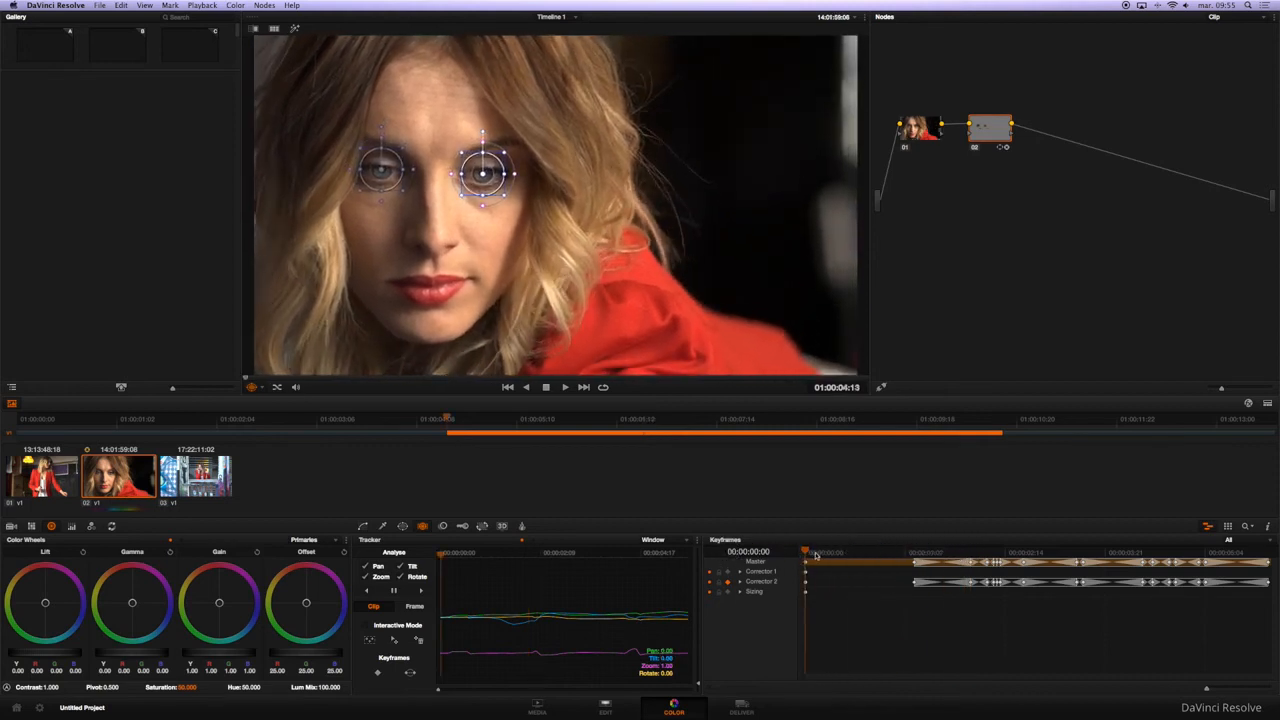
drag(805, 552, 888, 547)
click(382, 525)
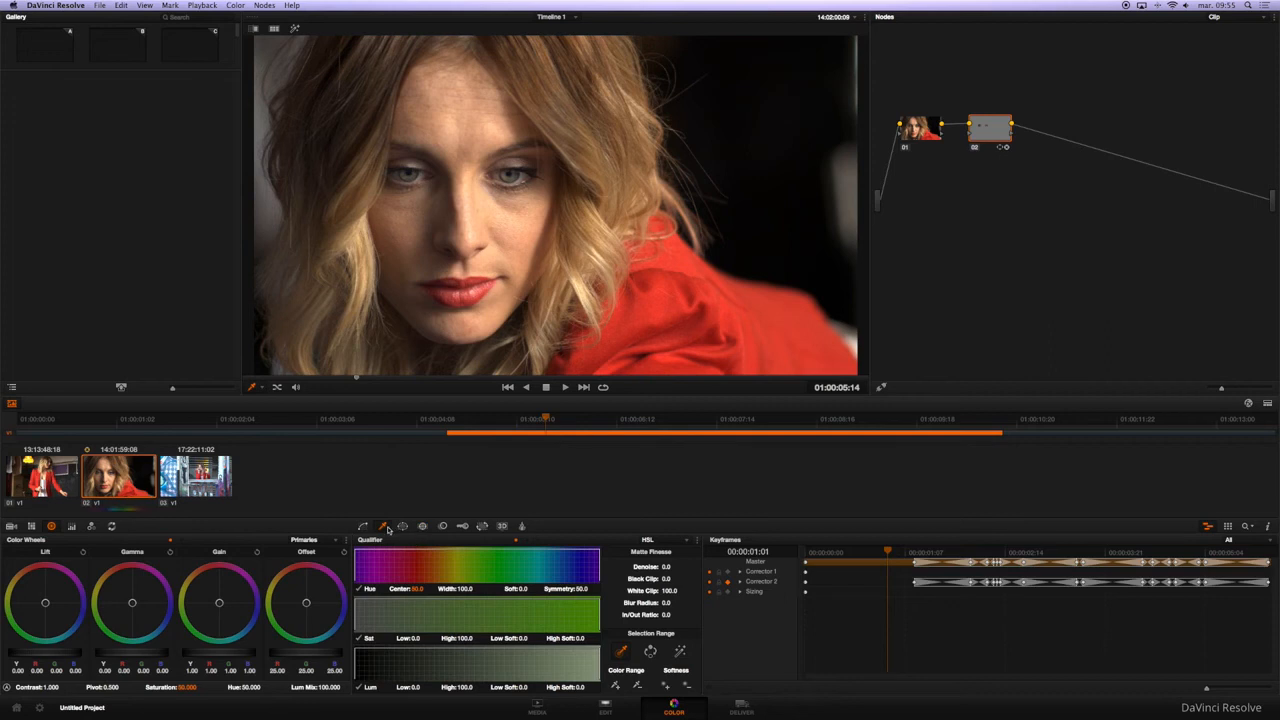
scroll(612, 175, up, 2)
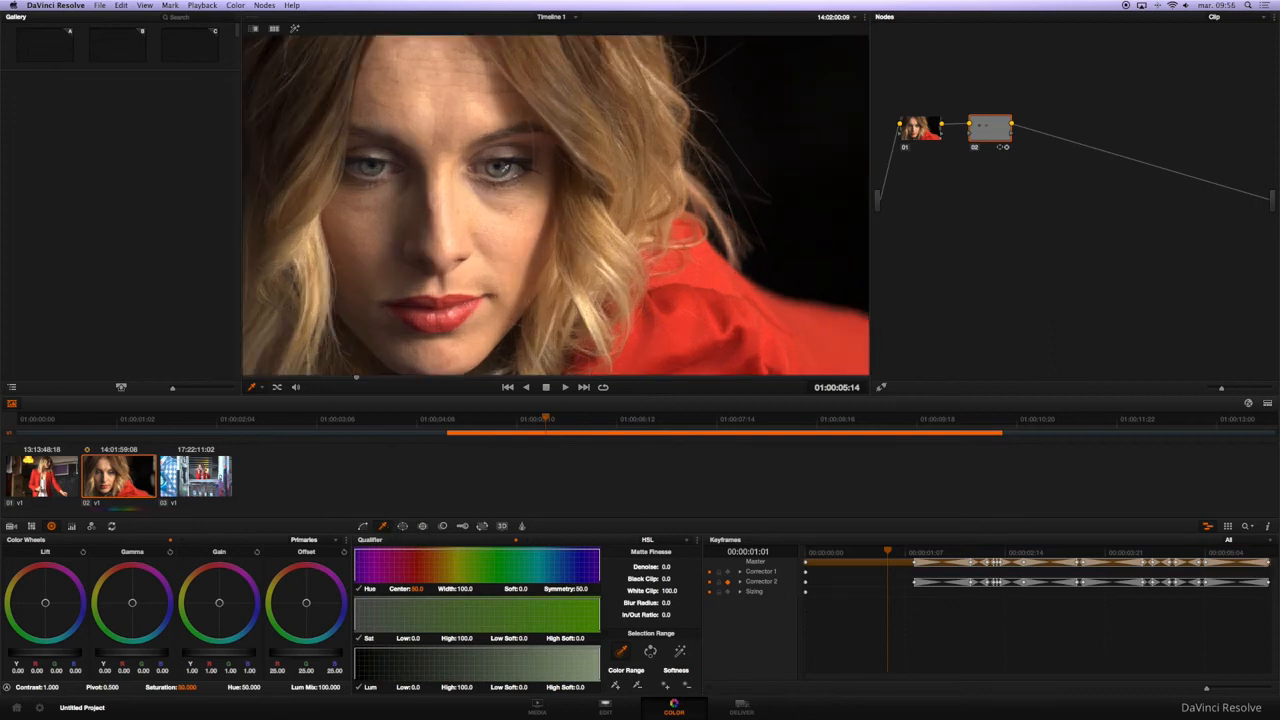
click(497, 167)
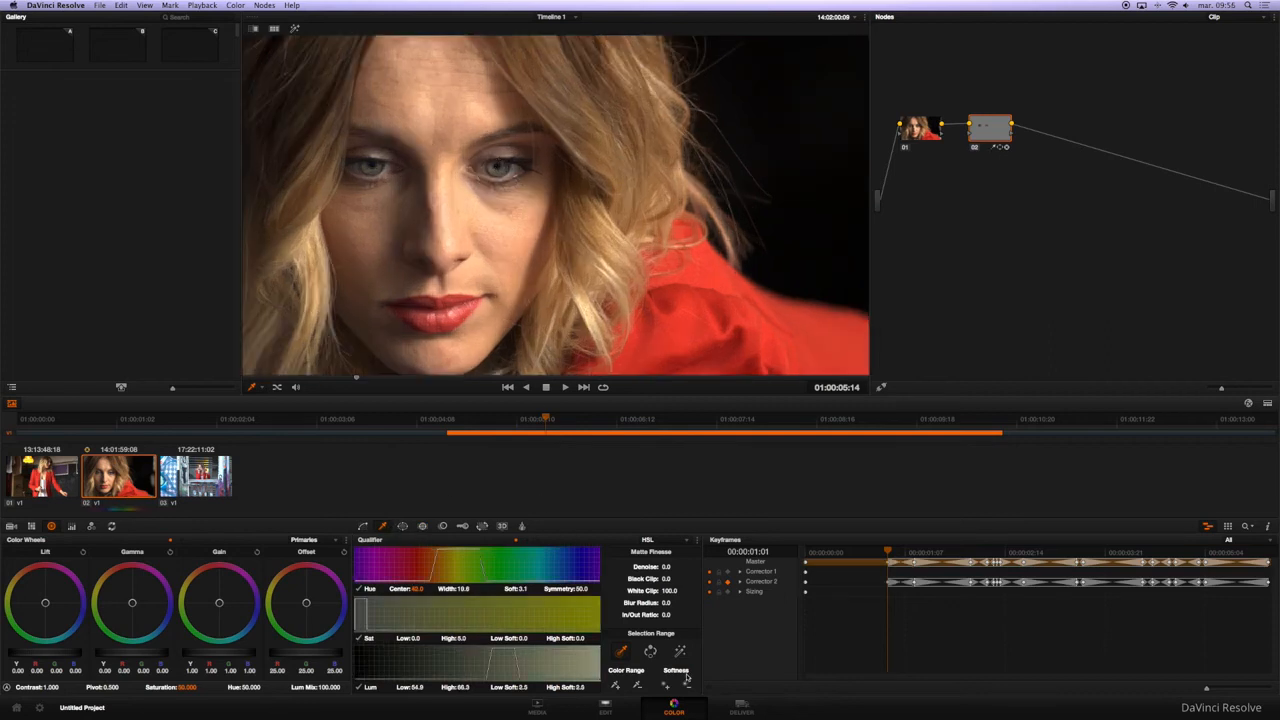
click(680, 651)
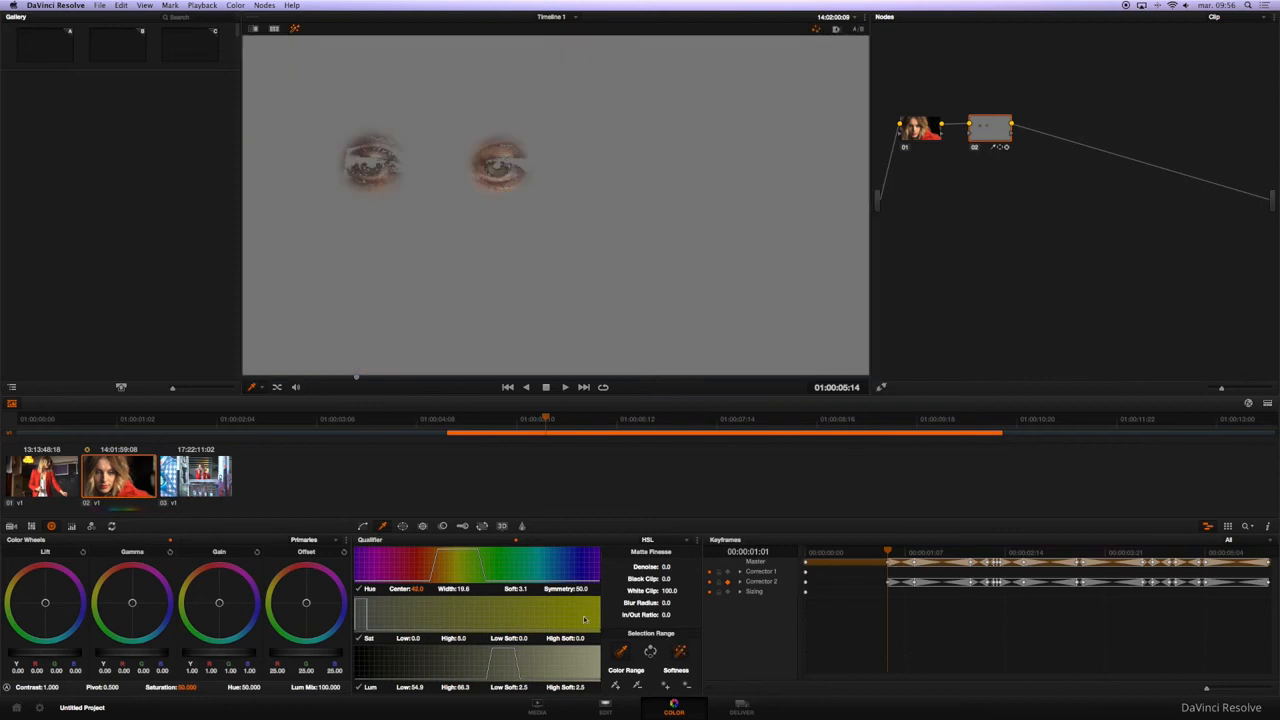
Step: Narrow the qualifier to the irises by shifting the hue range toward green and lowering the luminance range's high limit
mouse_move(421, 589)
mouse_down()
mouse_move(438, 589)
mouse_move(427, 589)
mouse_up()
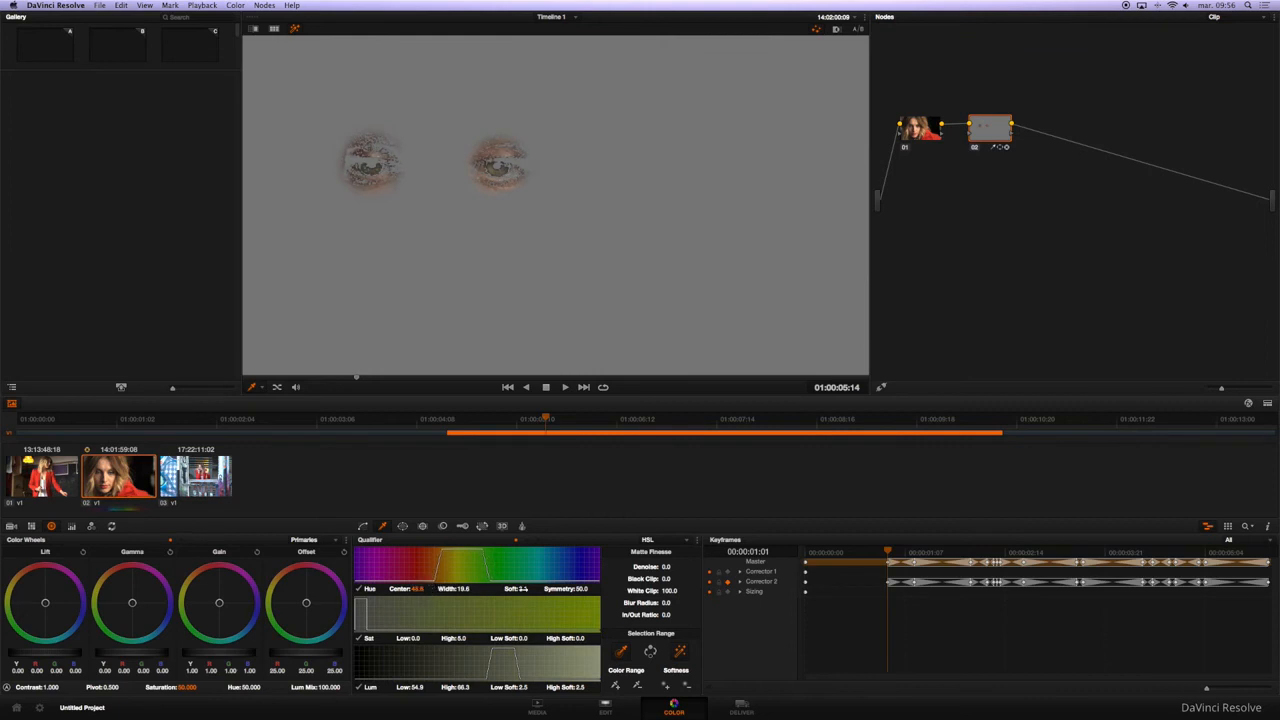
mouse_move(521, 589)
mouse_down()
mouse_move(548, 589)
mouse_move(469, 589)
mouse_move(505, 590)
mouse_up()
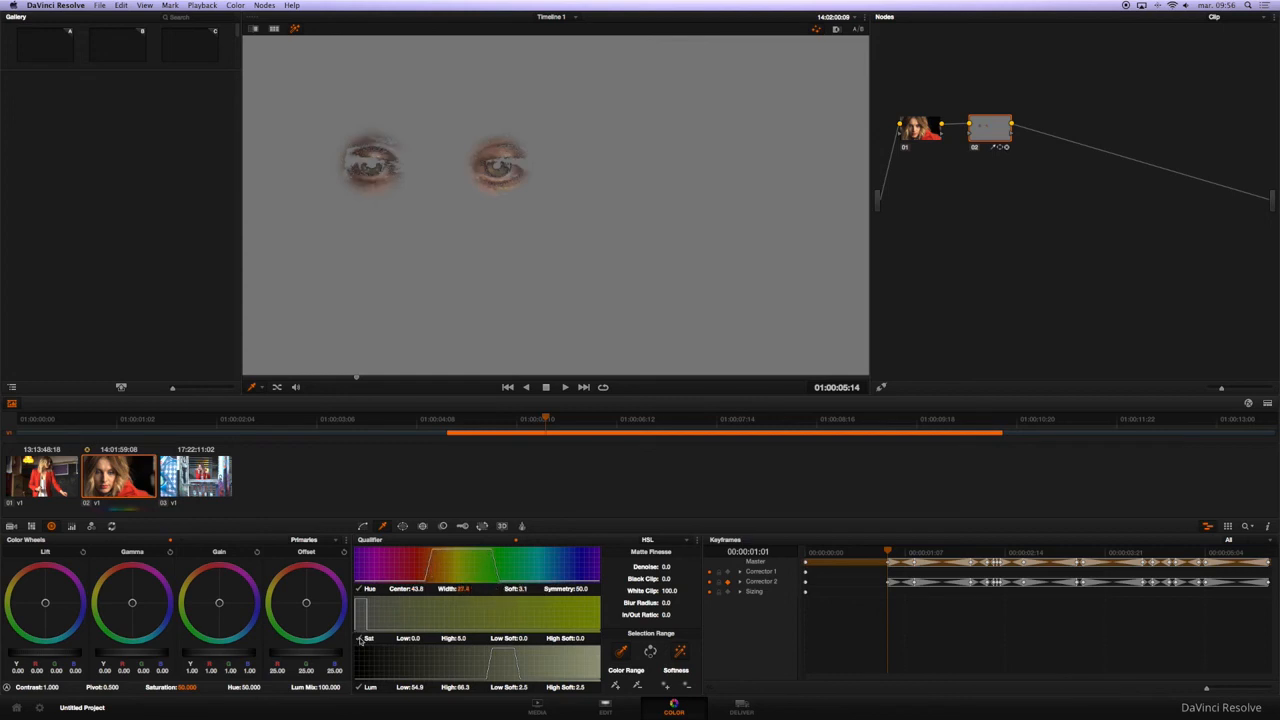
drag(464, 688, 433, 689)
drag(420, 589, 463, 594)
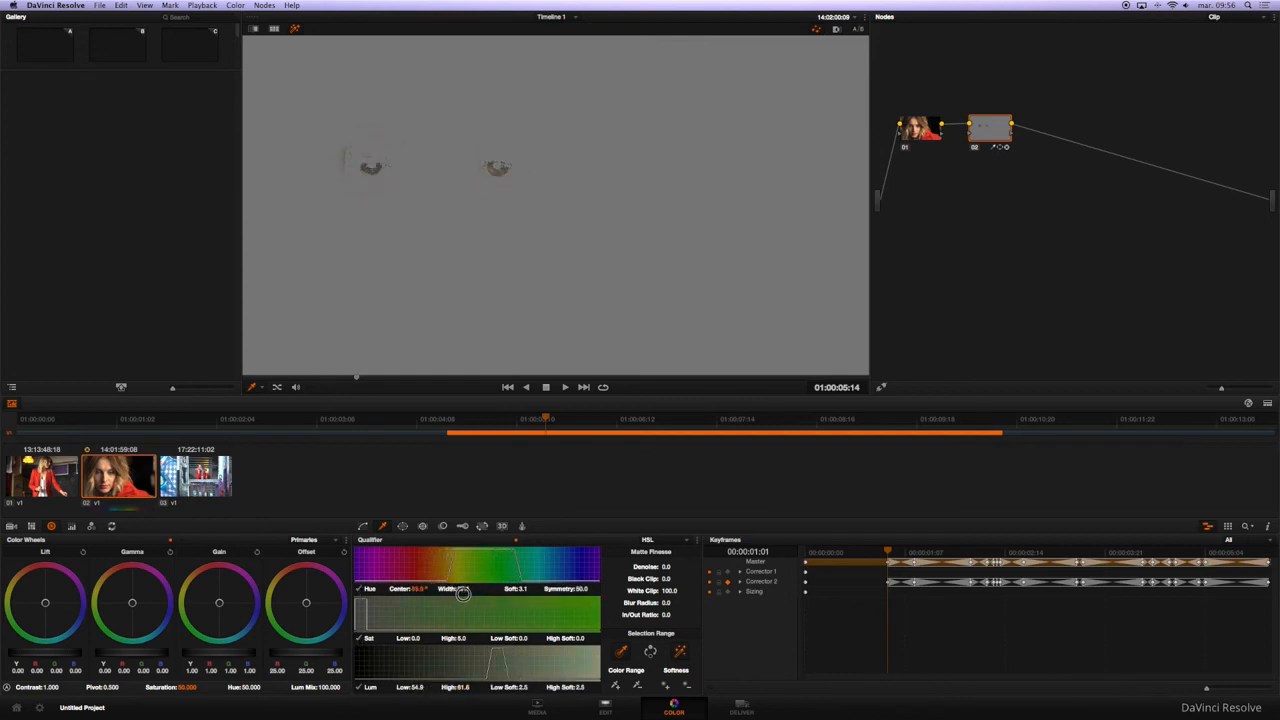
Step: Refine the iris key with denoise 2.0, blur radius 2.2, hue center 52.5 and width 24.4, and turn off the highlight
drag(667, 567, 688, 604)
drag(420, 589, 409, 589)
drag(519, 590, 522, 592)
drag(461, 589, 549, 589)
key(shift+h)
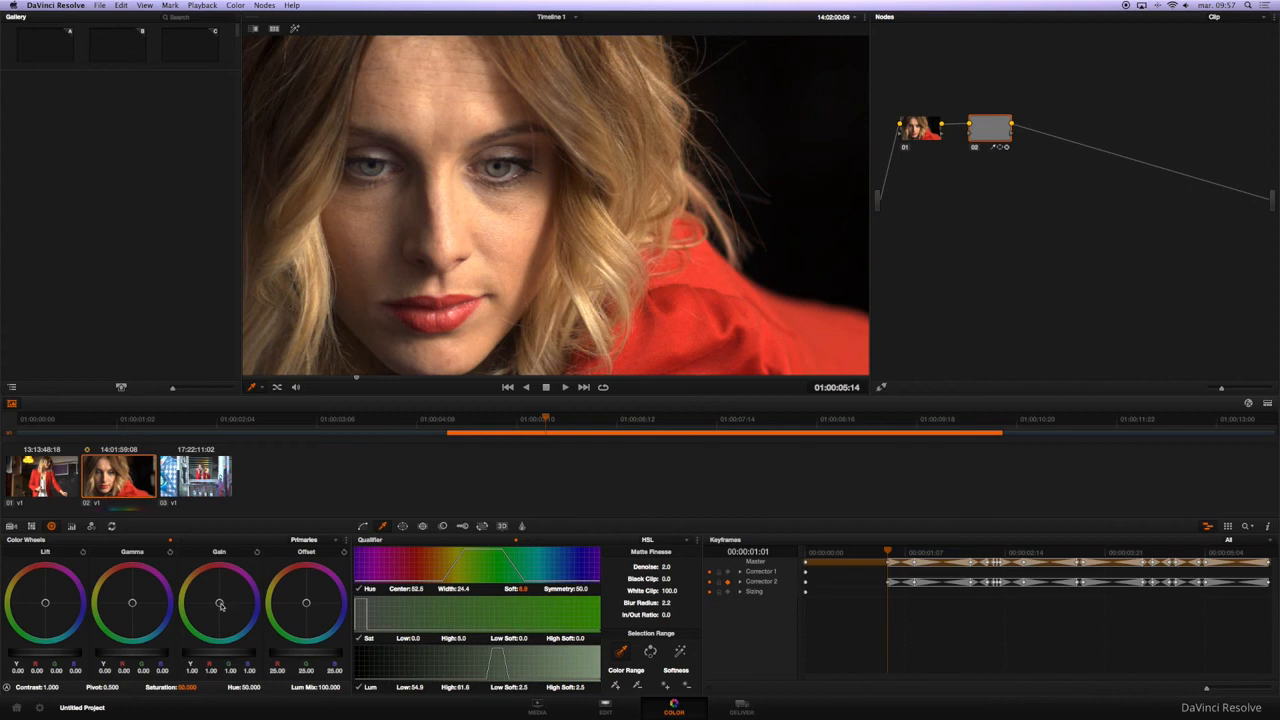
Step: Push the isolated irises' gain toward blue, check it in playback, and bring the gain's Y value to 1.11
drag(219, 606, 297, 661)
click(565, 387)
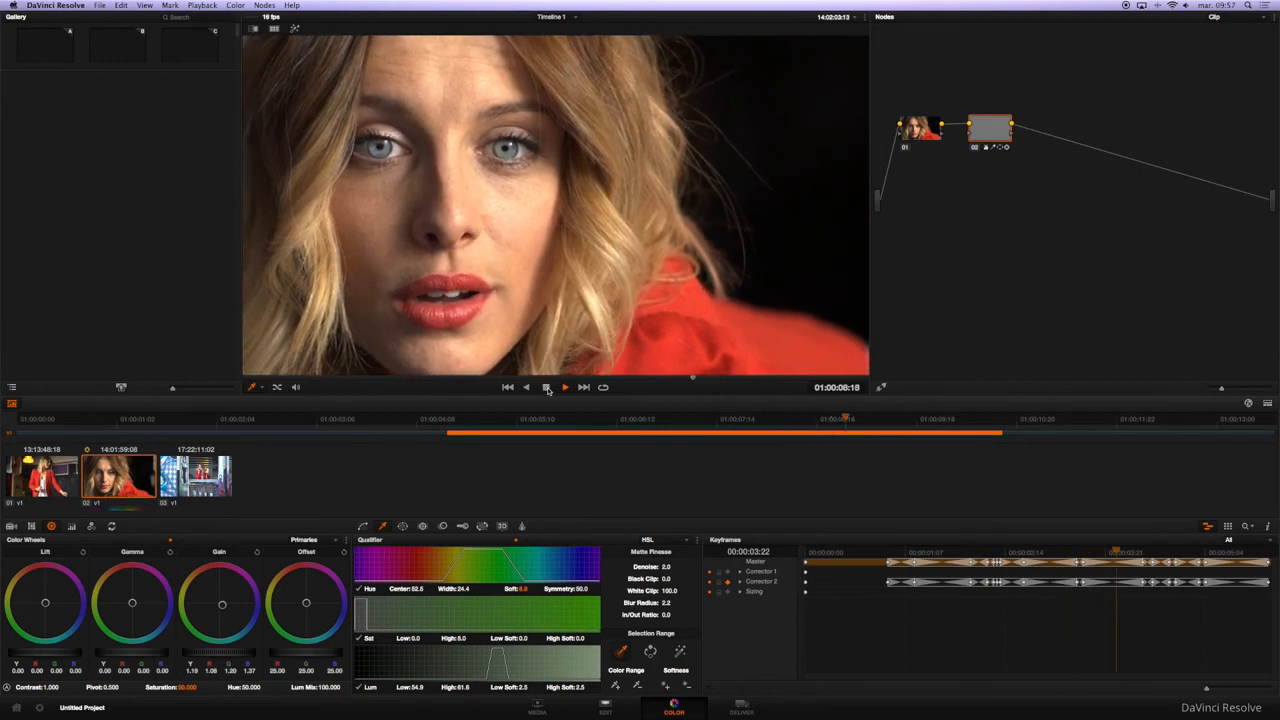
click(547, 388)
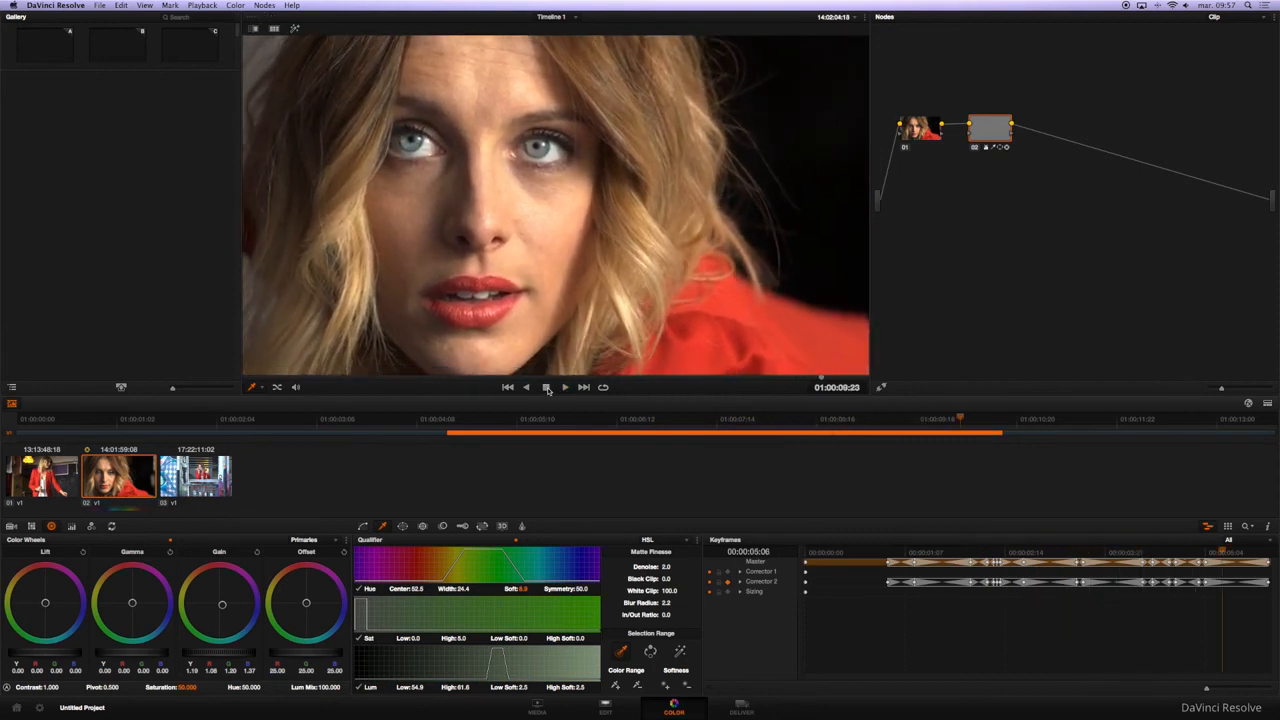
drag(228, 664, 193, 657)
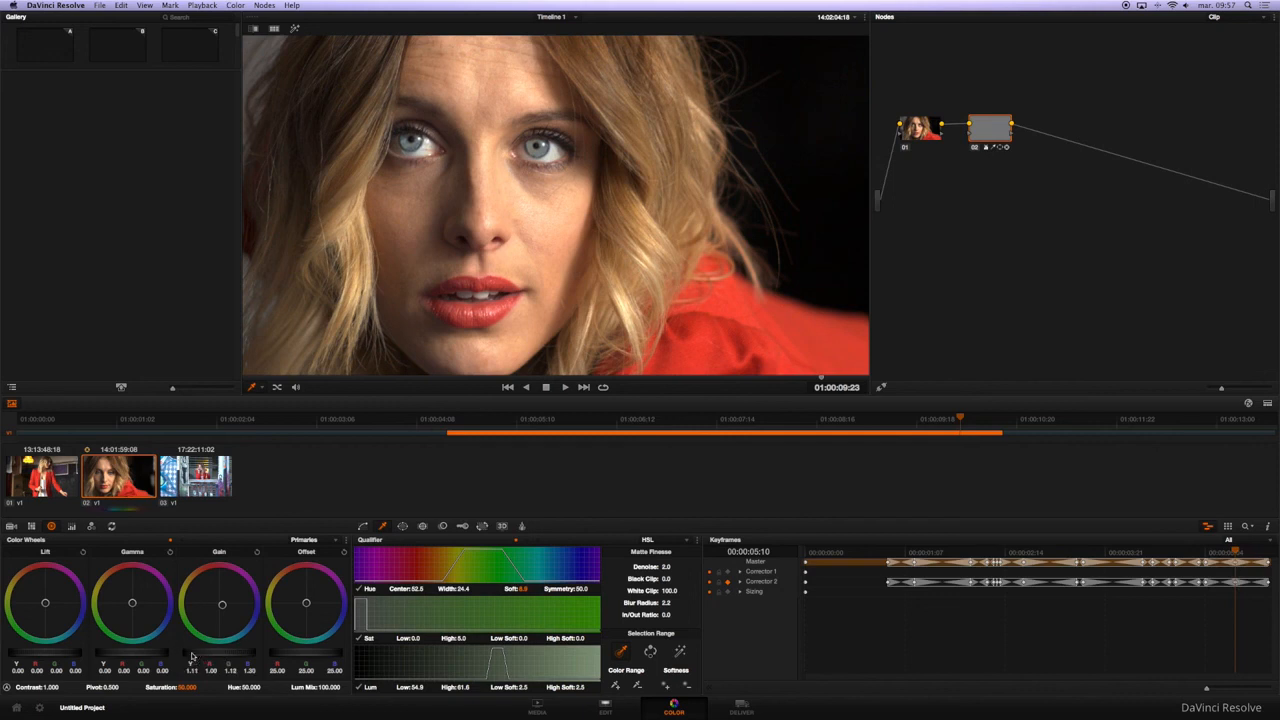